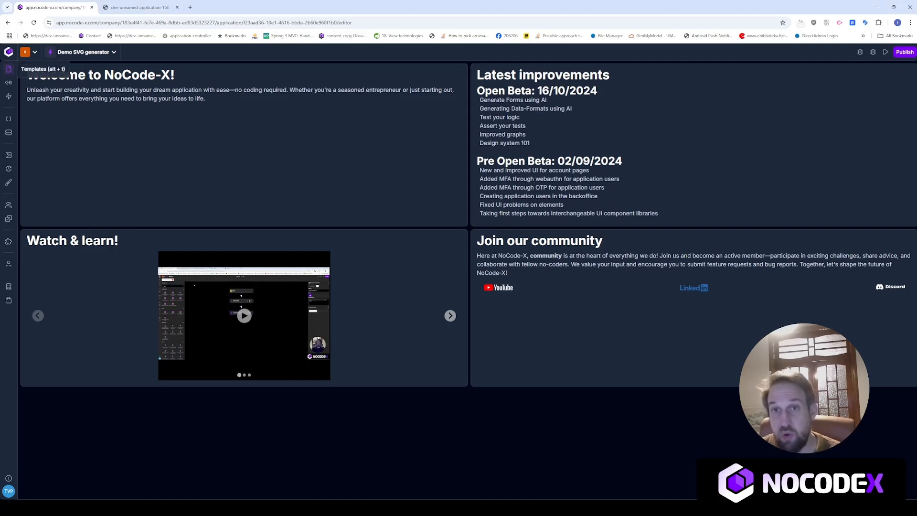
# Step: Create a new web page template in English named "SVG Creator"
pyautogui.click(8, 69)
pyautogui.click(734, 183)
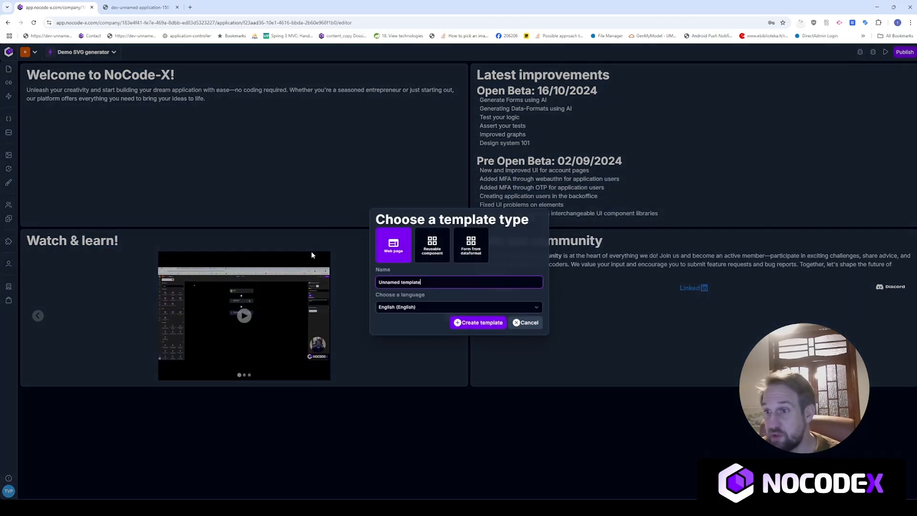
pyautogui.hotkey('ctrl', 'a')
pyautogui.write('SVG T')
pyautogui.write('reator')
pyautogui.press('Return')
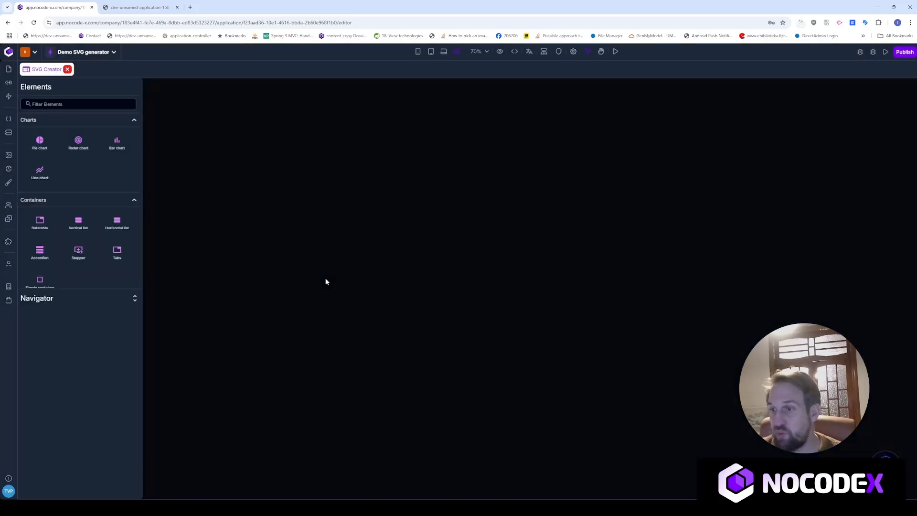
# Step: Find the vertical list element and place one near the middle of the blank page
pyautogui.click(90, 103)
pyautogui.write('vert')
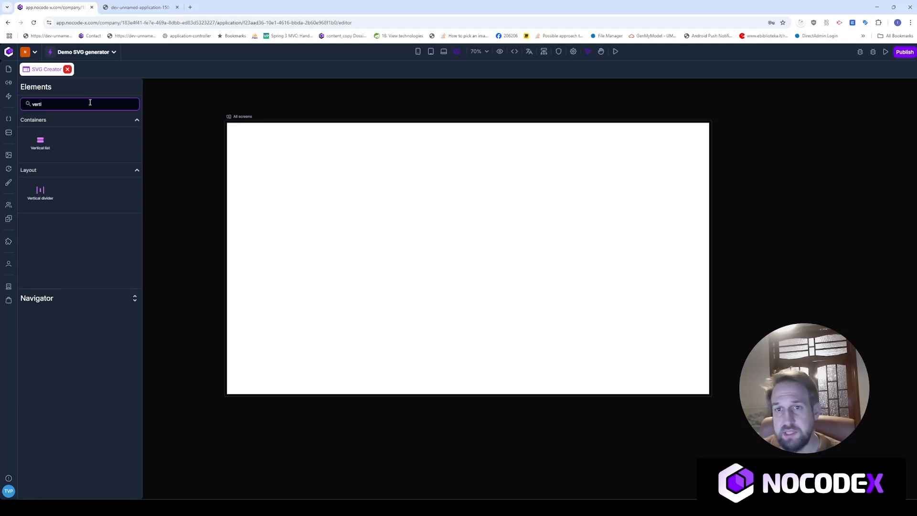
pyautogui.moveTo(41, 142); pyautogui.dragTo(433, 228)
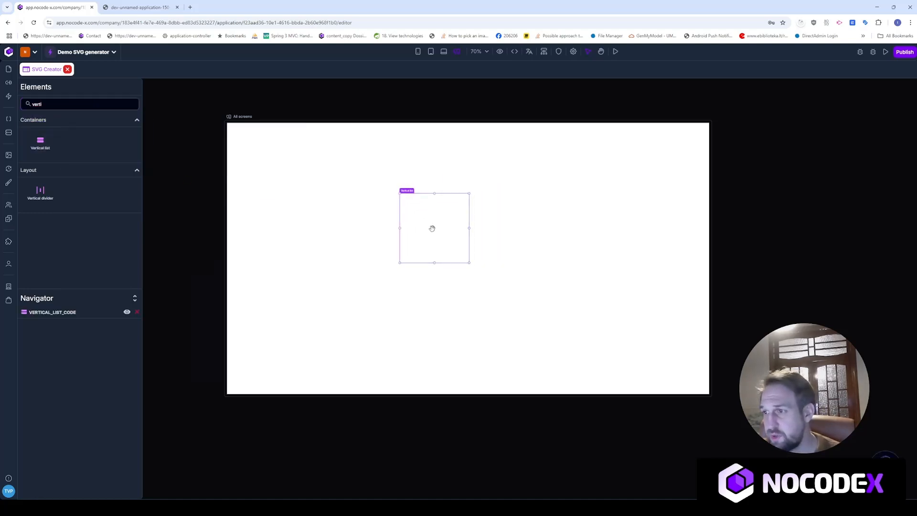
# Step: Widen the vertical list in both directions and extend it downward so it covers most of the page's central area
pyautogui.click(550, 117)
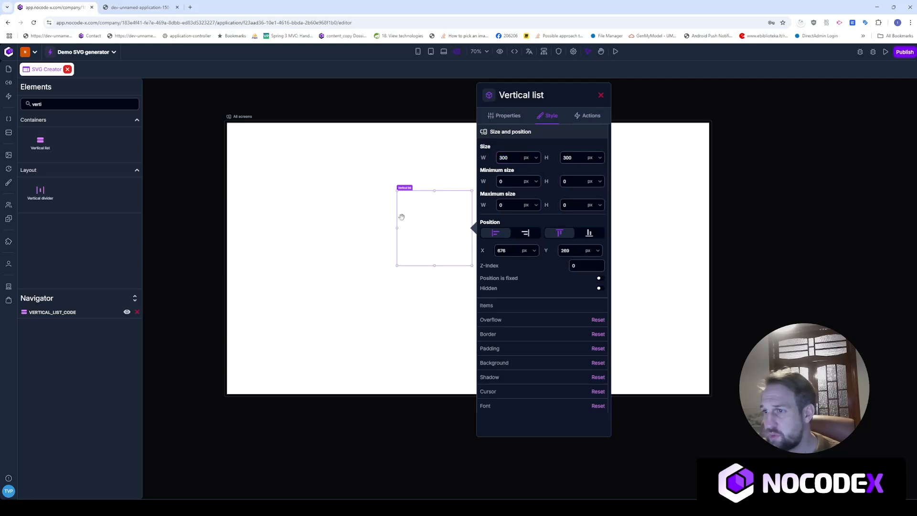
pyautogui.moveTo(397, 228); pyautogui.dragTo(302, 228)
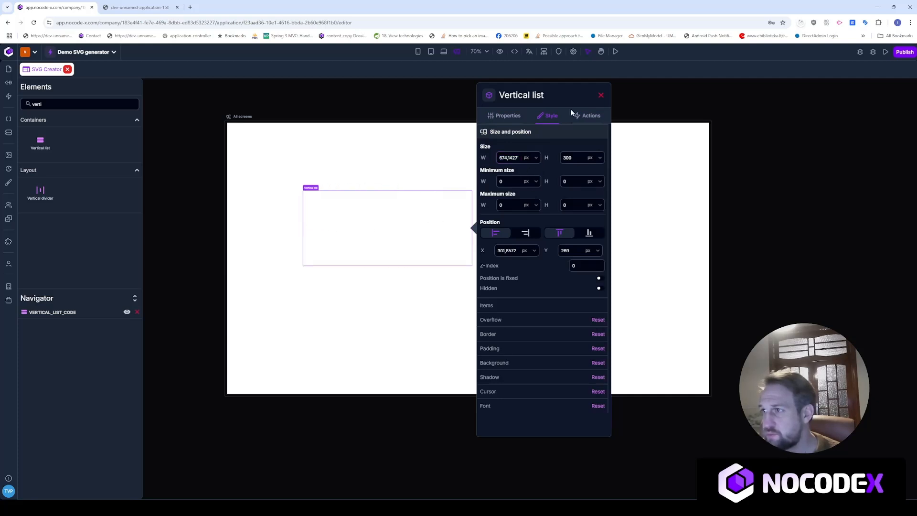
pyautogui.click(600, 95)
pyautogui.moveTo(471, 228); pyautogui.dragTo(615, 231)
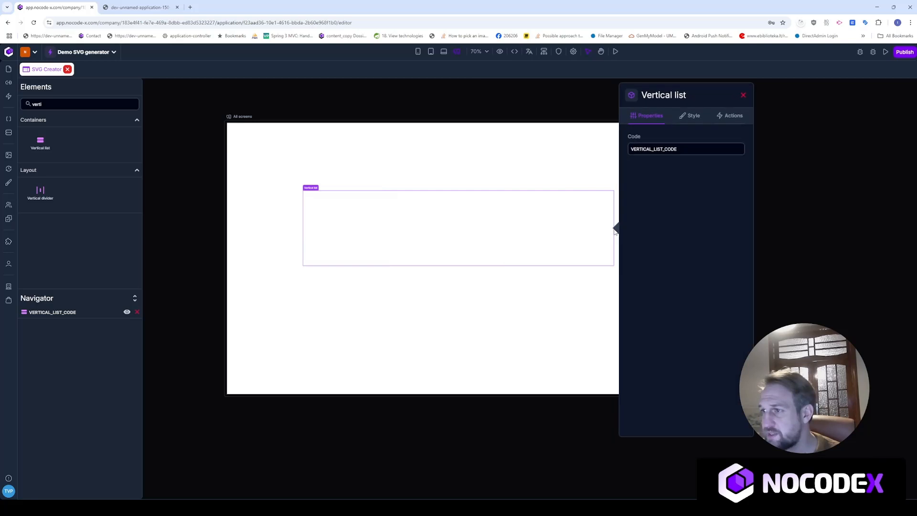
pyautogui.click(743, 96)
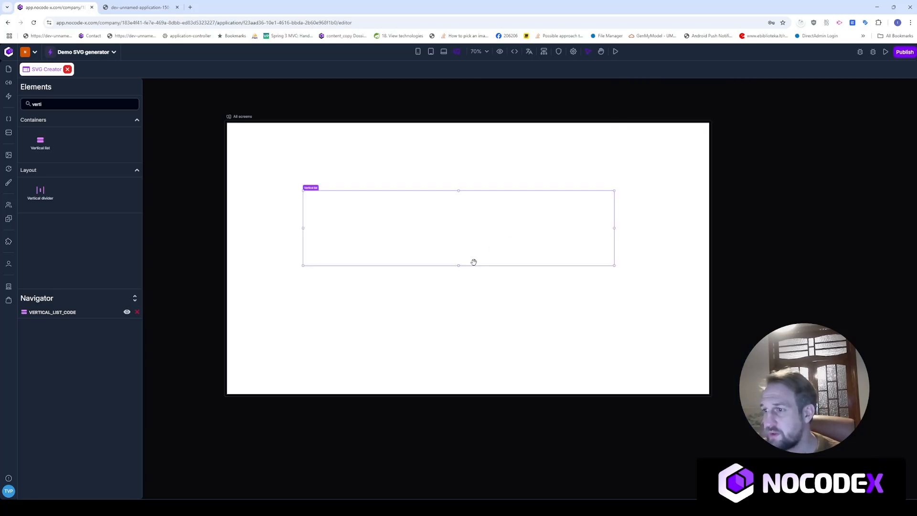
pyautogui.moveTo(457, 266); pyautogui.dragTo(457, 346)
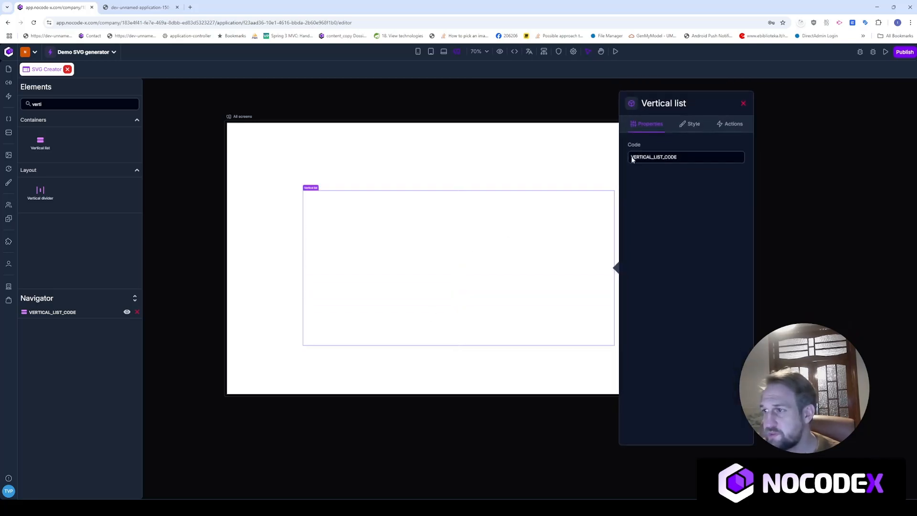
# Step: Find the title element and add one at the start of the vertical list
pyautogui.doubleClick(21, 103)
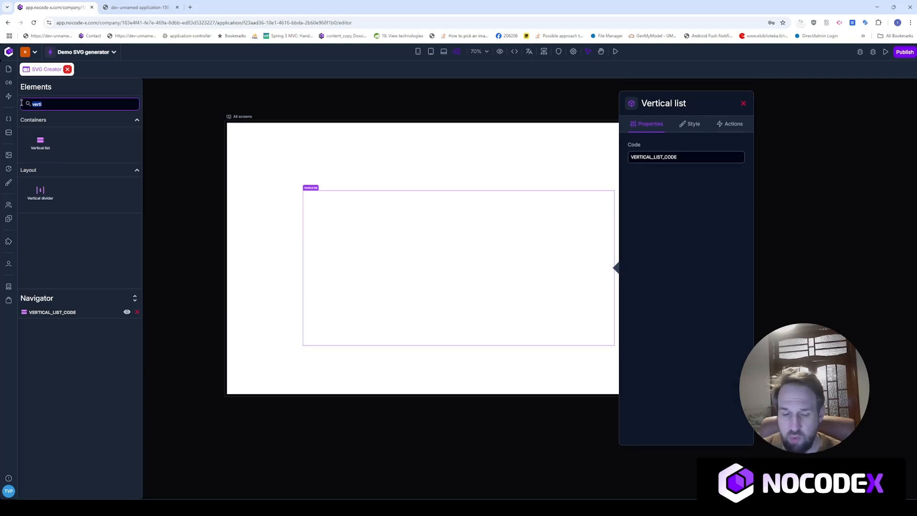
pyautogui.write('tit')
pyautogui.moveTo(42, 133); pyautogui.dragTo(452, 197)
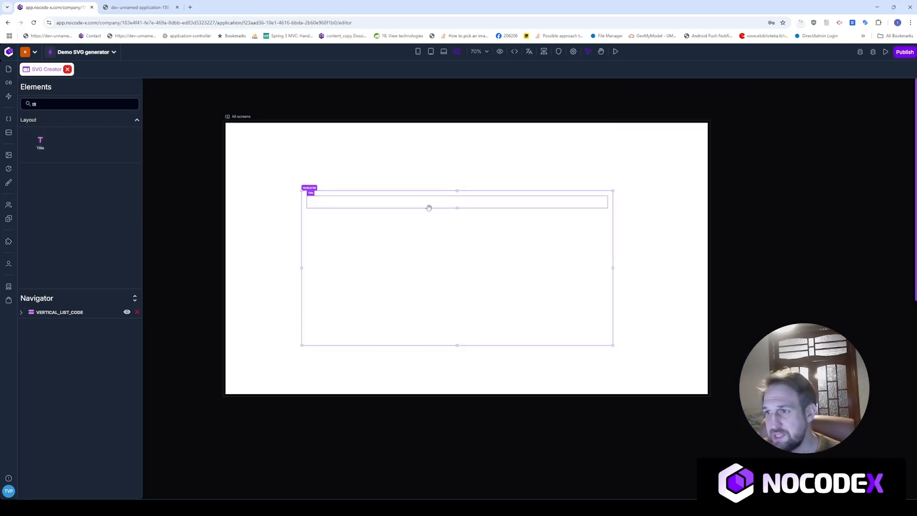
# Step: Set the title's font color to the theme's Primary color
pyautogui.click(430, 207)
pyautogui.click(645, 174)
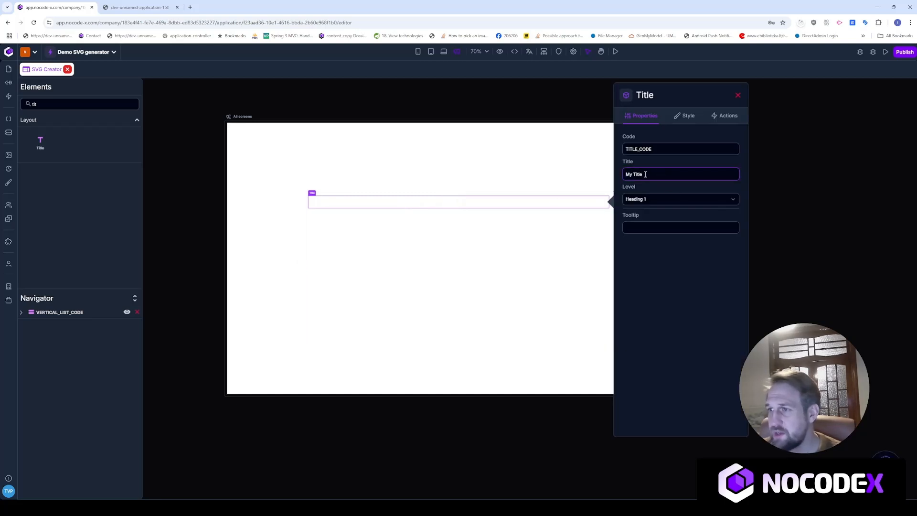
pyautogui.click(686, 116)
pyautogui.click(673, 370)
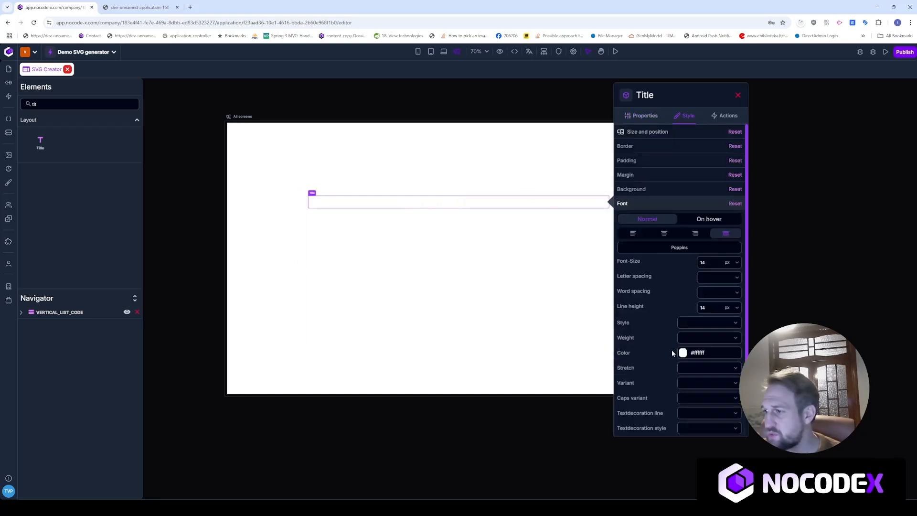
pyautogui.click(682, 352)
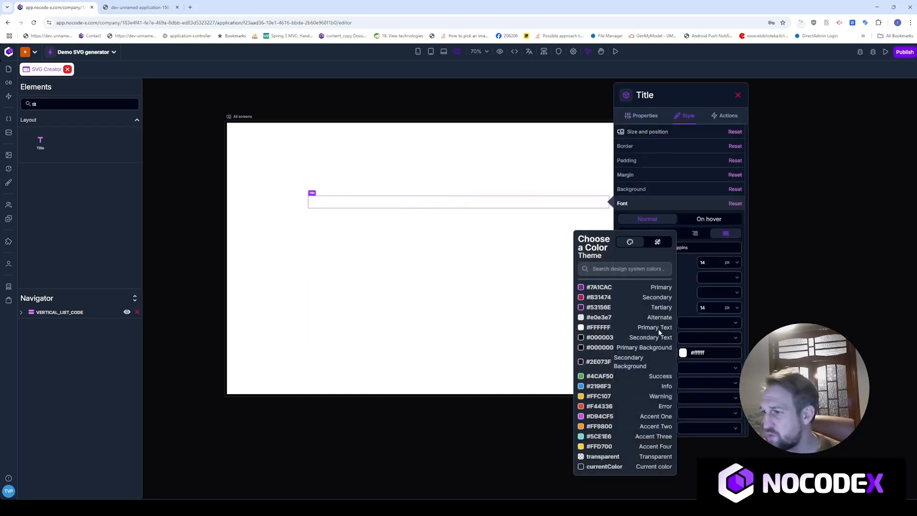
pyautogui.click(594, 288)
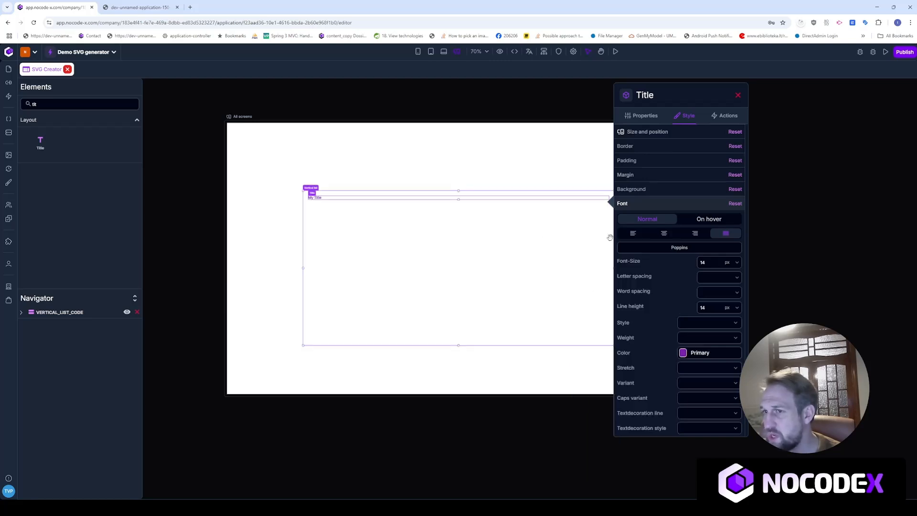
# Step: Set the title's font size and line height to 32 px and center its text
pyautogui.write('32')
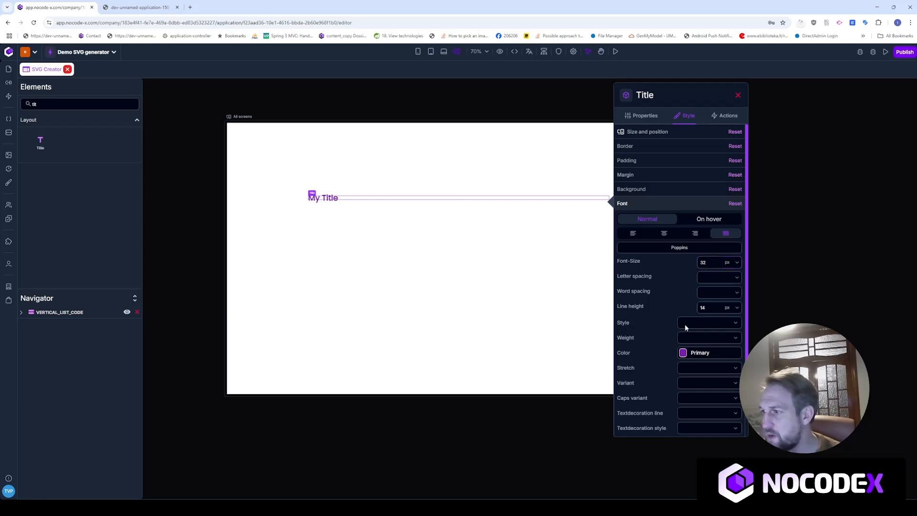
pyautogui.write('32')
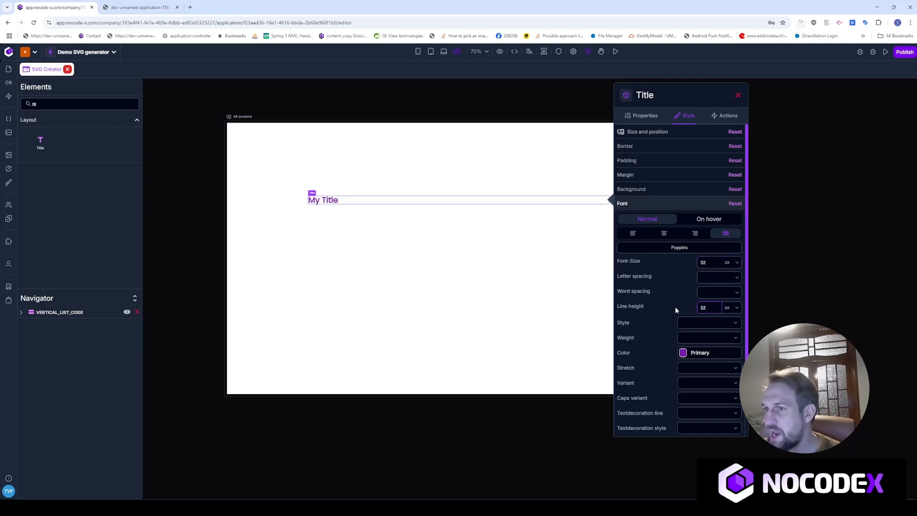
pyautogui.click(664, 233)
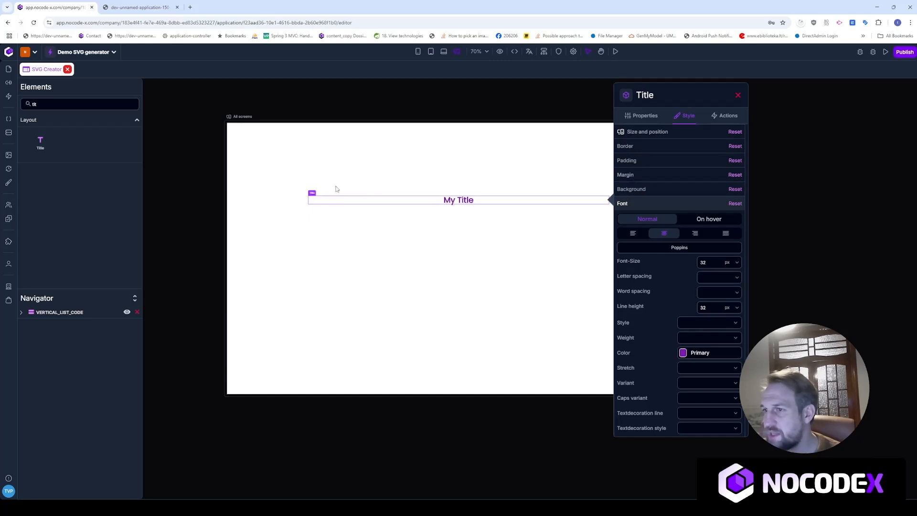
# Step: Change the title element's text to "My SVG Creator"
pyautogui.click(655, 117)
pyautogui.moveTo(645, 174); pyautogui.dragTo(606, 174)
pyautogui.write('My')
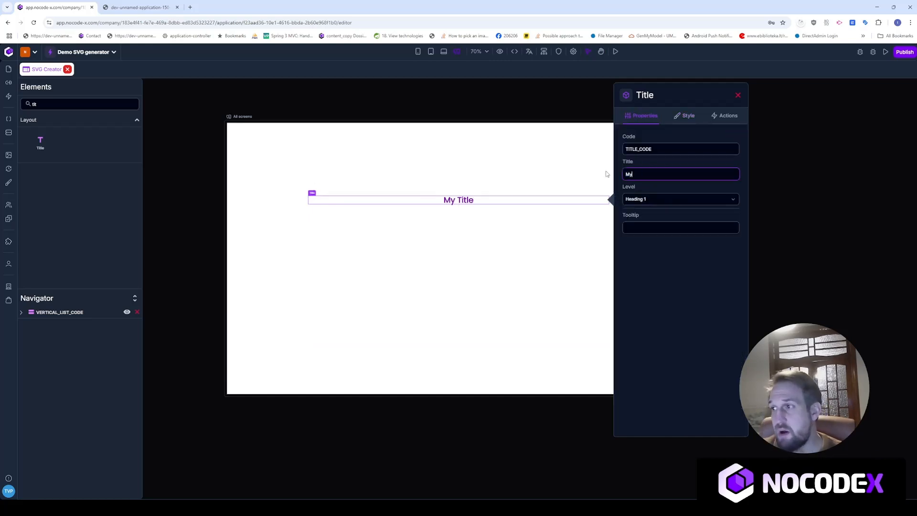
pyautogui.write(' SVG Creator')
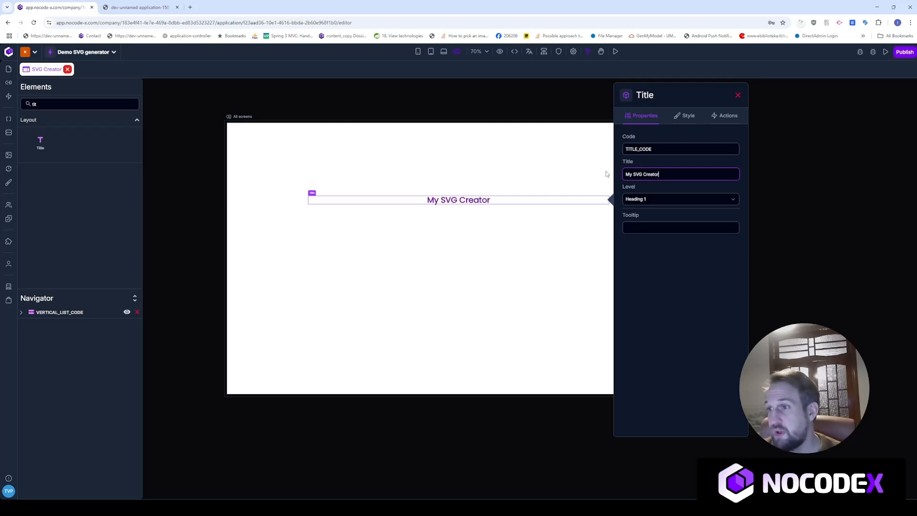
pyautogui.click(285, 147)
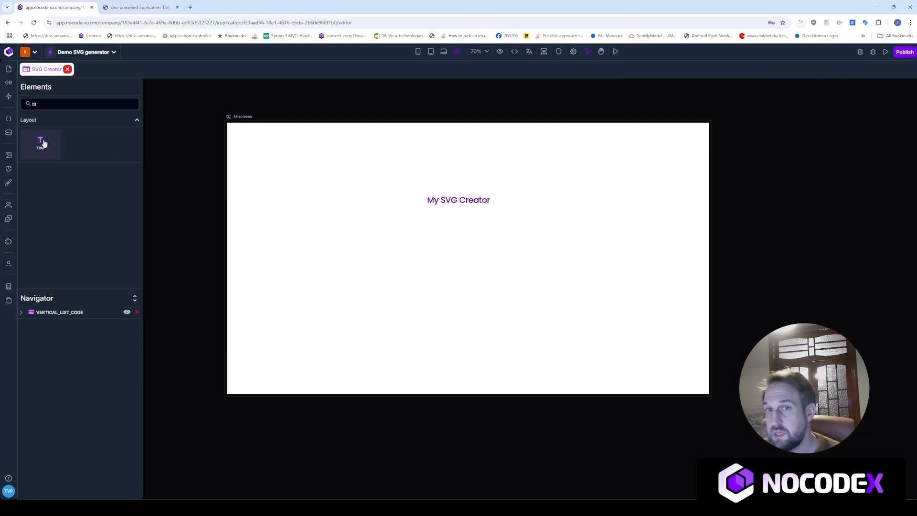
# Step: Find the horizontal list element and add one beneath the title inside the vertical list
pyautogui.moveTo(70, 103); pyautogui.dragTo(2, 148)
pyautogui.write('hor')
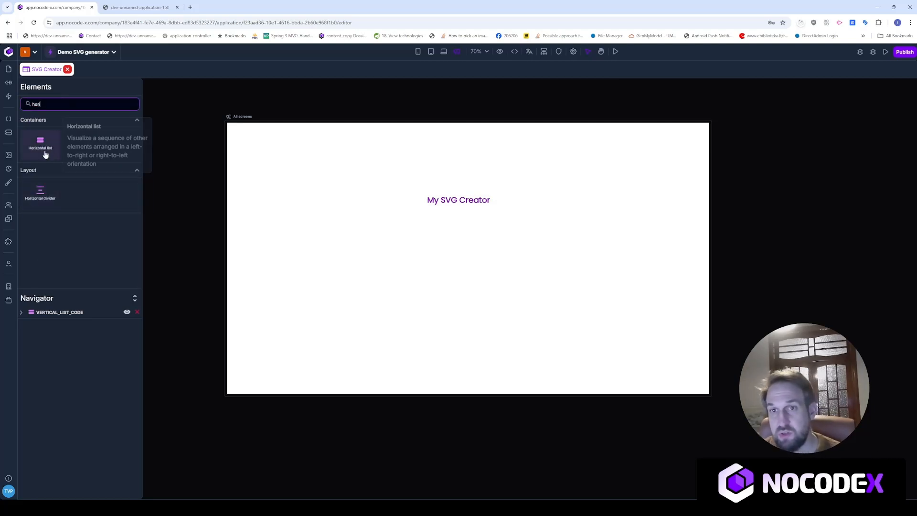
pyautogui.moveTo(41, 140); pyautogui.dragTo(407, 262)
# Step: Set the horizontal list's Grow value to 1 so it fills the remaining height of its container
pyautogui.click(436, 254)
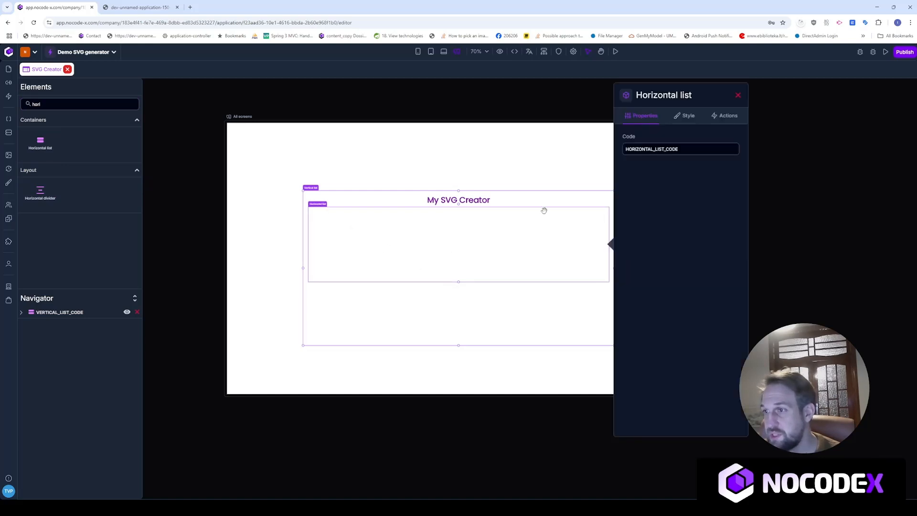
pyautogui.click(686, 116)
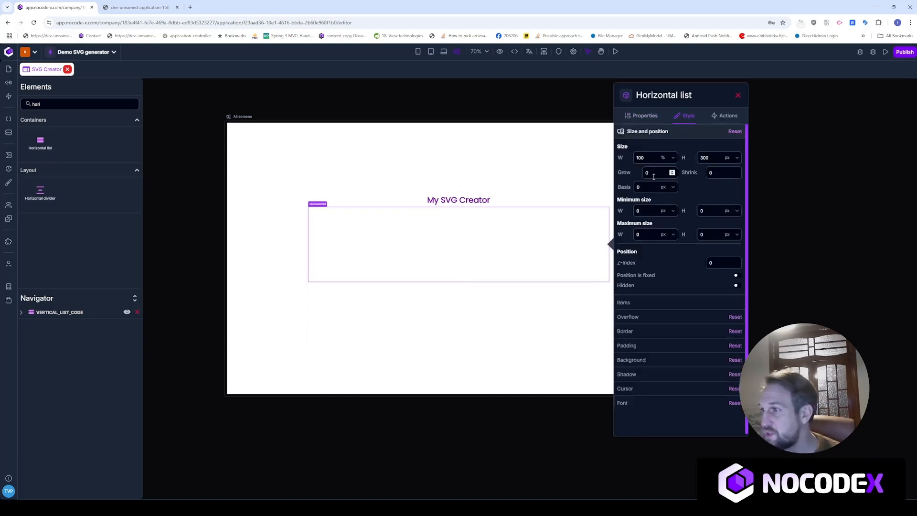
pyautogui.write('1')
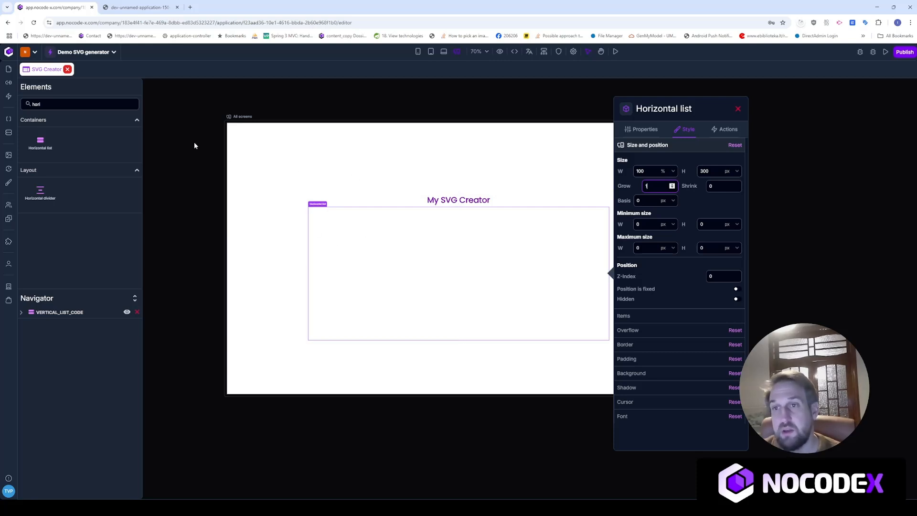
pyautogui.click(313, 134)
# Step: Add a nested vertical list inside the horizontal list under the title
pyautogui.moveTo(53, 104); pyautogui.dragTo(4, 105)
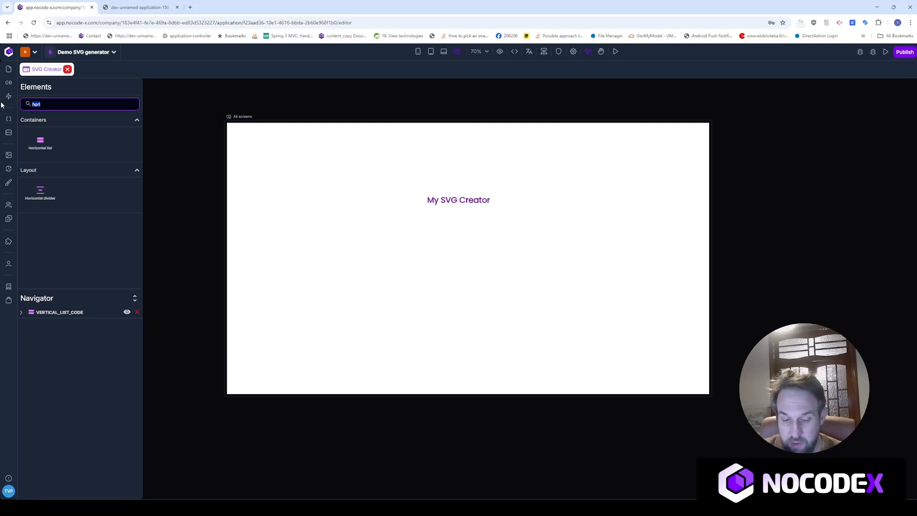
pyautogui.write('ver')
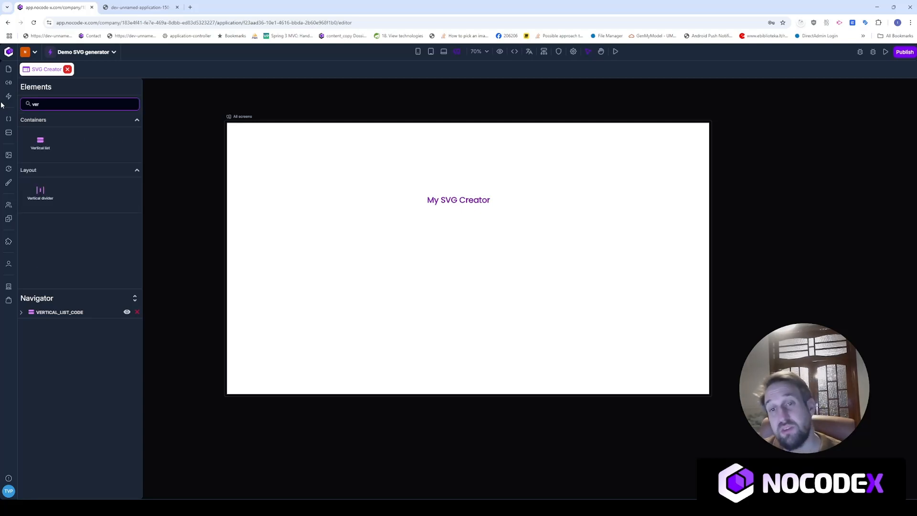
pyautogui.moveTo(41, 142); pyautogui.dragTo(375, 267)
# Step: Add a text field with a regular button beneath it inside the nested vertical list
pyautogui.moveTo(54, 104); pyautogui.dragTo(2, 107)
pyautogui.write('text f')
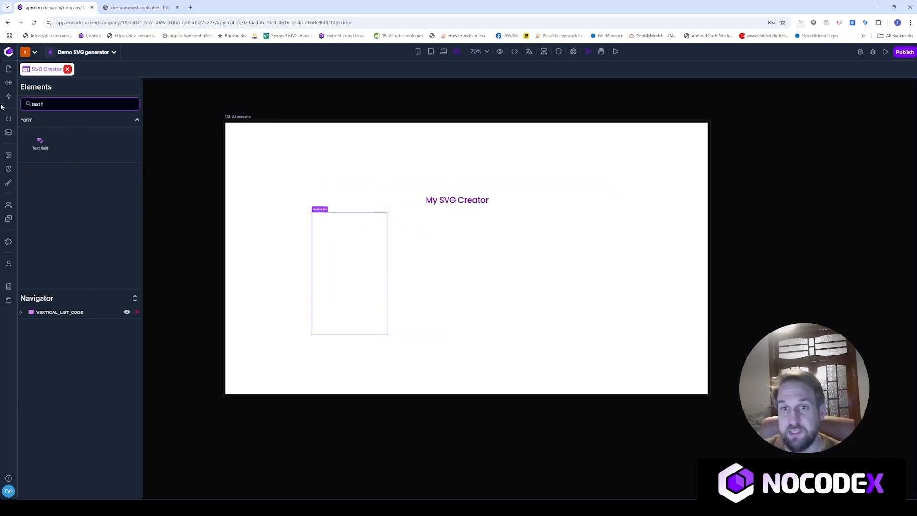
pyautogui.moveTo(40, 142); pyautogui.dragTo(358, 243)
pyautogui.moveTo(47, 104); pyautogui.dragTo(14, 103)
pyautogui.write('button')
pyautogui.moveTo(120, 143); pyautogui.dragTo(349, 267)
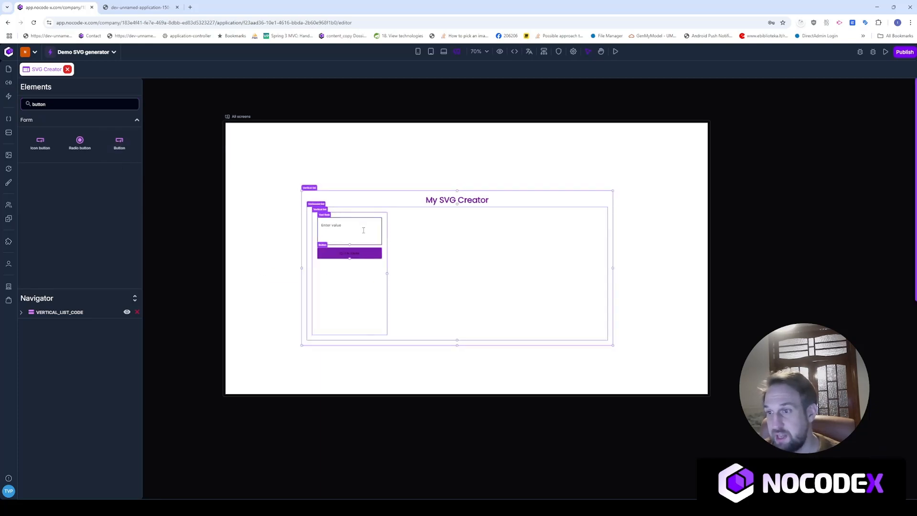
# Step: Set the text field's Grow value to 1 so it fills the space above the button
pyautogui.click(363, 233)
pyautogui.click(460, 116)
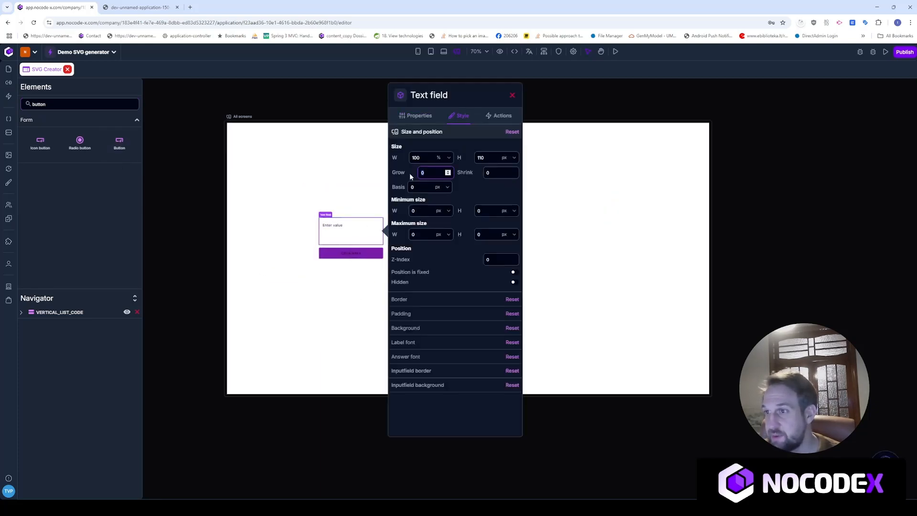
pyautogui.write('1')
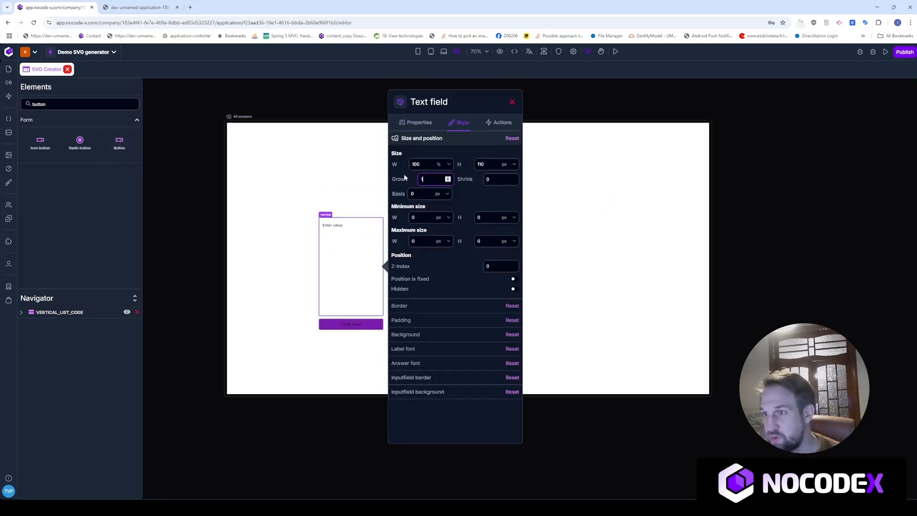
pyautogui.click(177, 279)
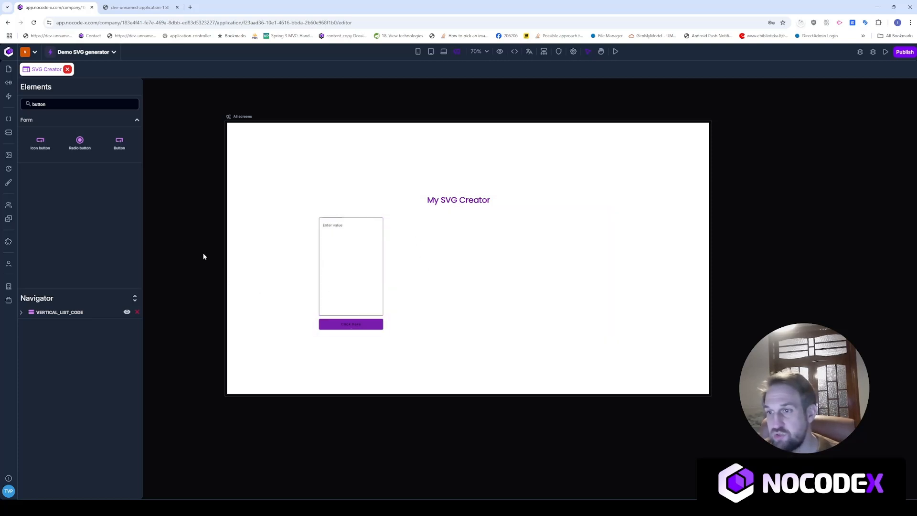
# Step: Add an image element to the horizontal list, beside the nested vertical list with the text field and button
pyautogui.moveTo(68, 106); pyautogui.dragTo(10, 104)
pyautogui.write('image')
pyautogui.moveTo(40, 141); pyautogui.dragTo(483, 267)
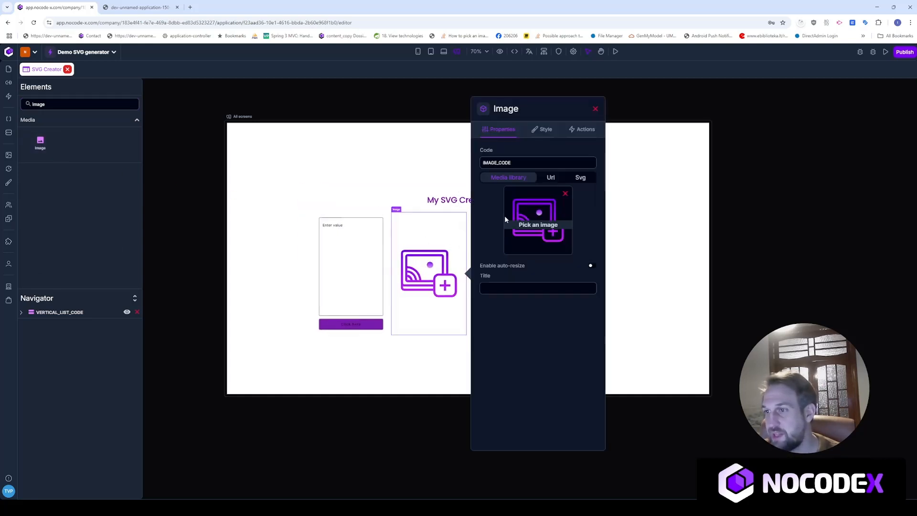
# Step: Set the image element's Grow value to 1 so it fills the rest of the horizontal list
pyautogui.click(545, 131)
pyautogui.moveTo(516, 187); pyautogui.dragTo(483, 185)
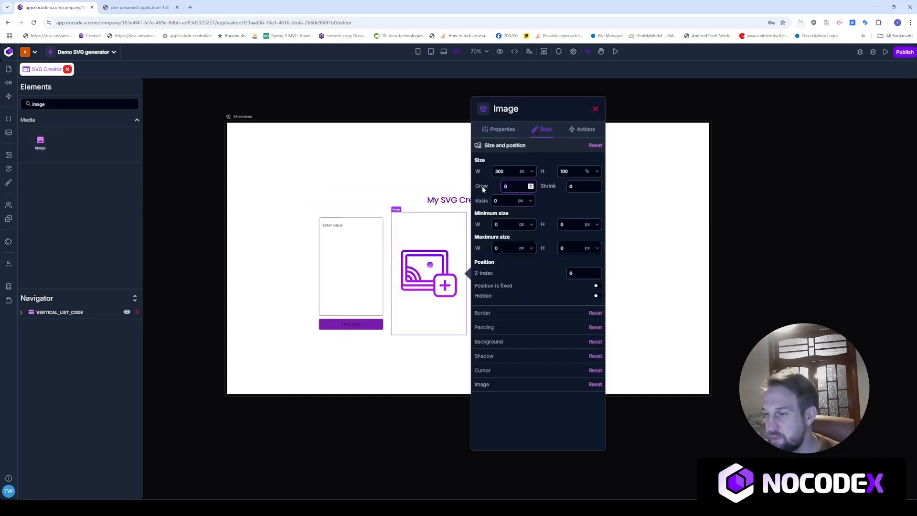
pyautogui.write('1')
pyautogui.click(190, 291)
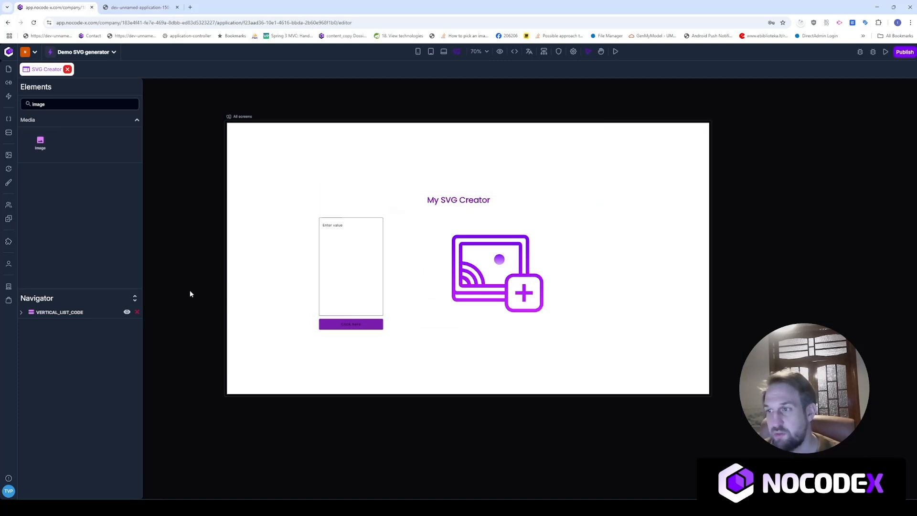
# Step: Set the outer vertical list's background color to the theme color Alternate
pyautogui.click(587, 196)
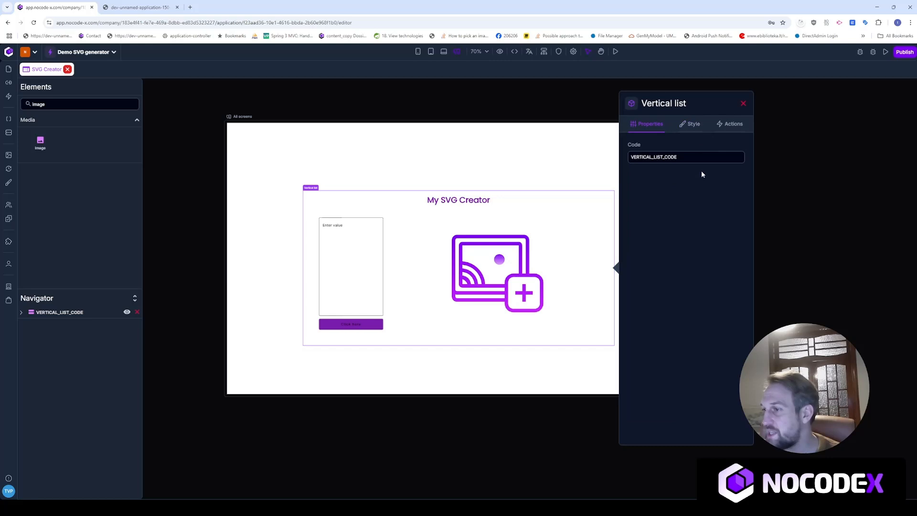
pyautogui.click(690, 124)
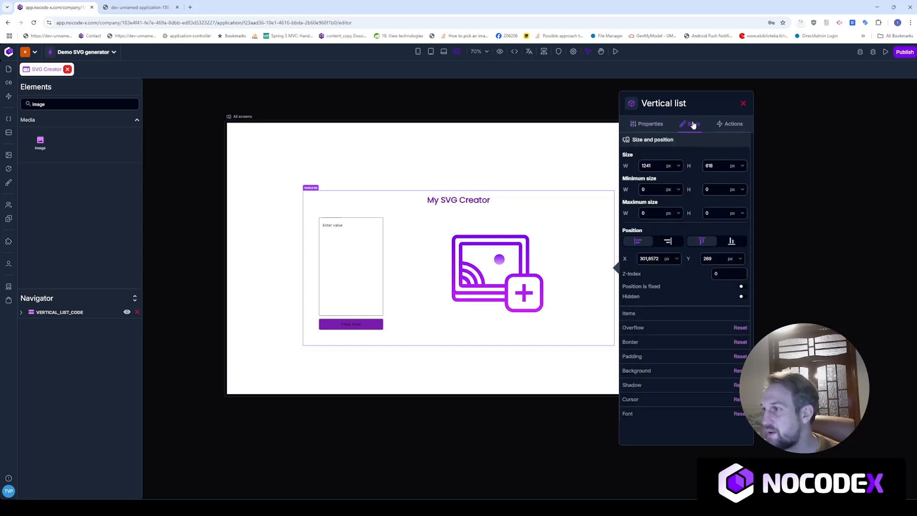
pyautogui.click(688, 366)
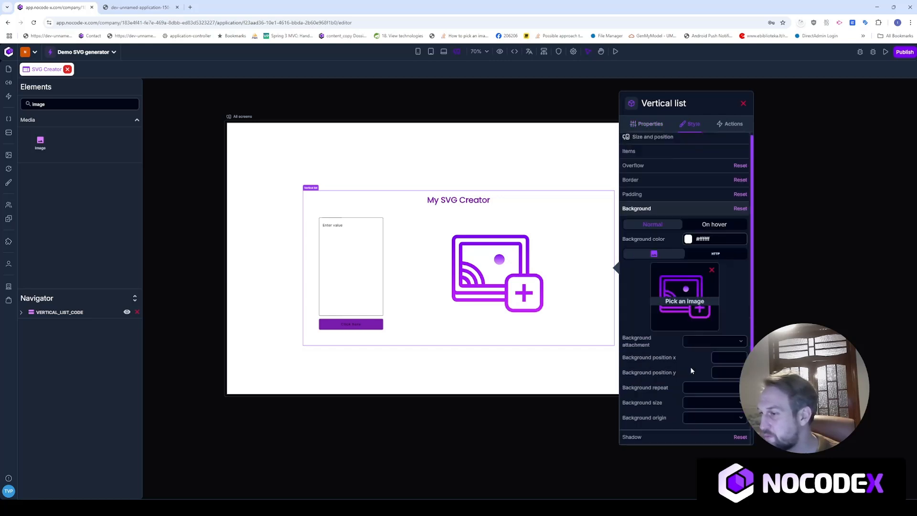
pyautogui.click(688, 239)
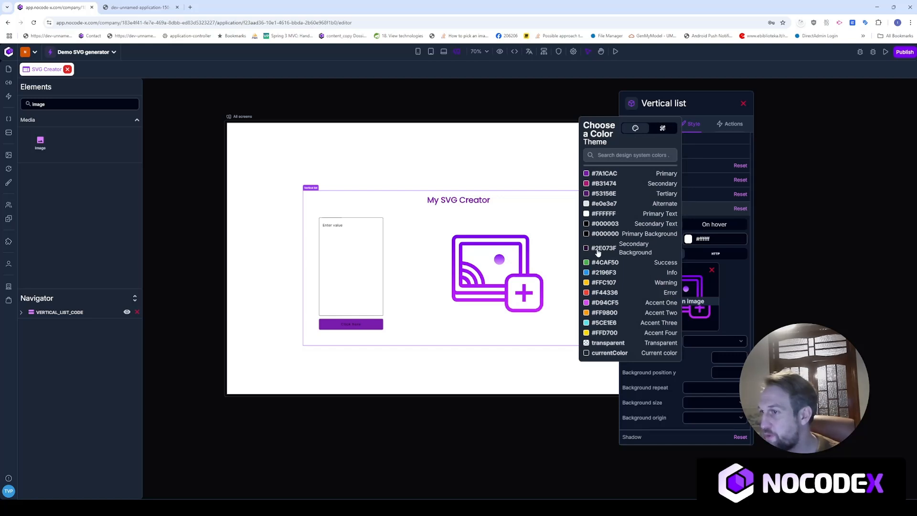
pyautogui.click(598, 248)
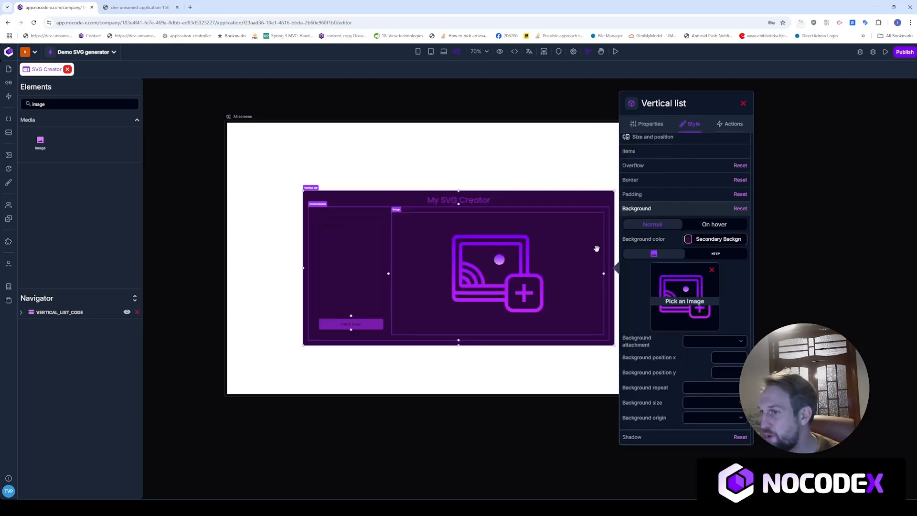
pyautogui.click(688, 240)
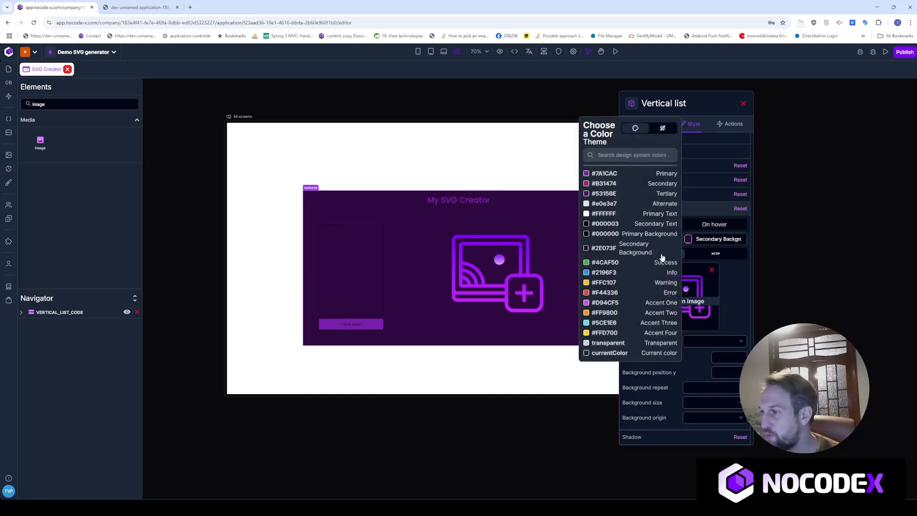
pyautogui.click(599, 204)
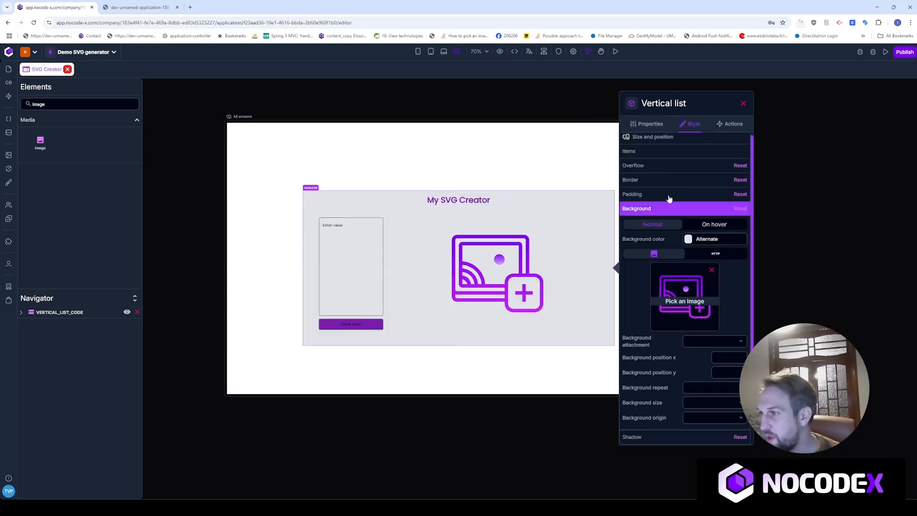
# Step: Round the outer vertical list's corners with a border radius of 15
pyautogui.click(660, 180)
pyautogui.click(728, 271)
pyautogui.write('15')
pyautogui.click(205, 345)
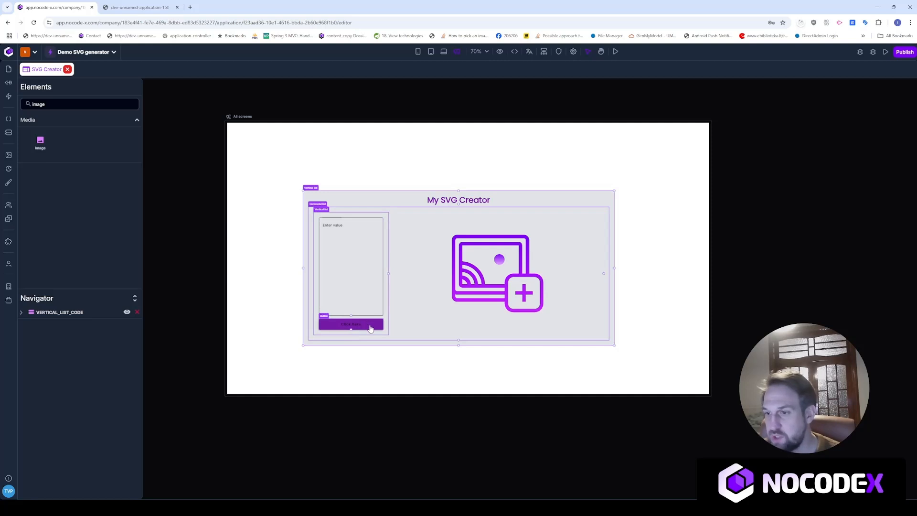
# Step: Set the text field's code to PROMPT_INPUT and its label to "Prompt"
pyautogui.click(368, 308)
pyautogui.moveTo(444, 155); pyautogui.dragTo(367, 153)
pyautogui.hotkey('ctrl', 'c')
pyautogui.write('PROMPT_INPUT')
pyautogui.press('Tab')
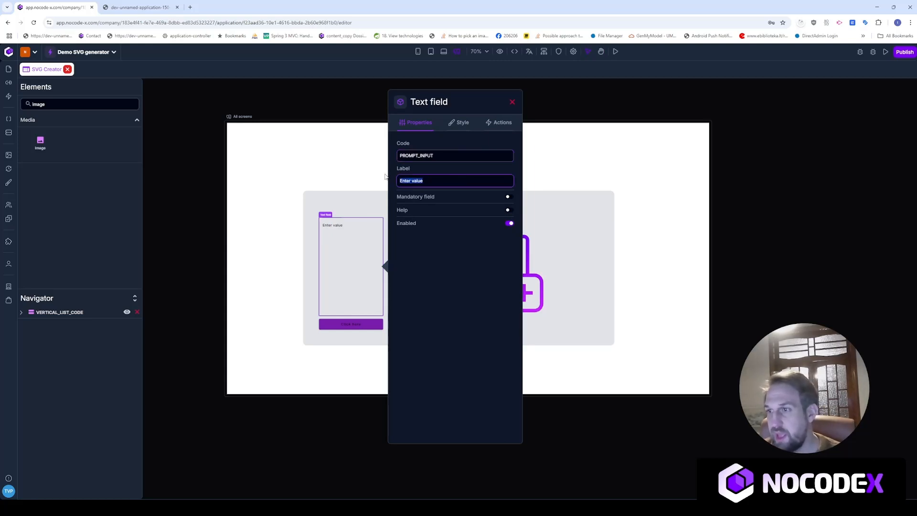
pyautogui.write('Prom')
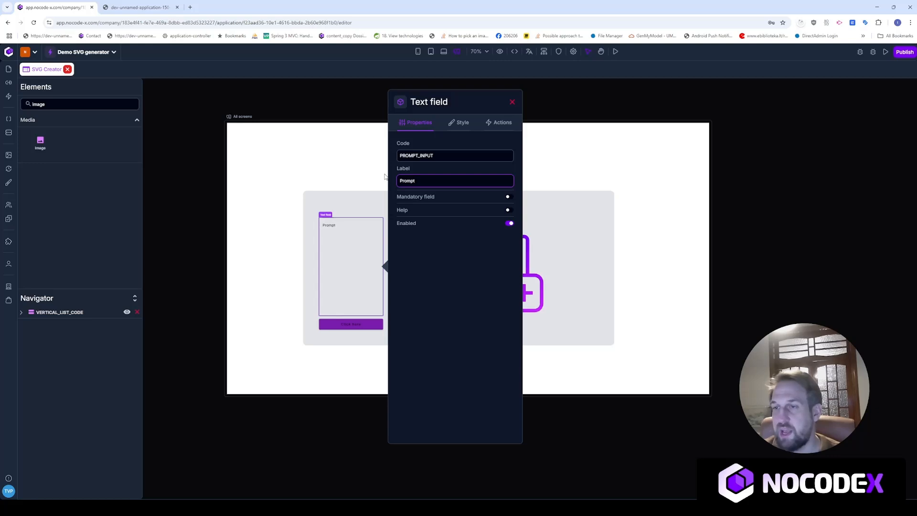
pyautogui.write('pt')
pyautogui.click(511, 101)
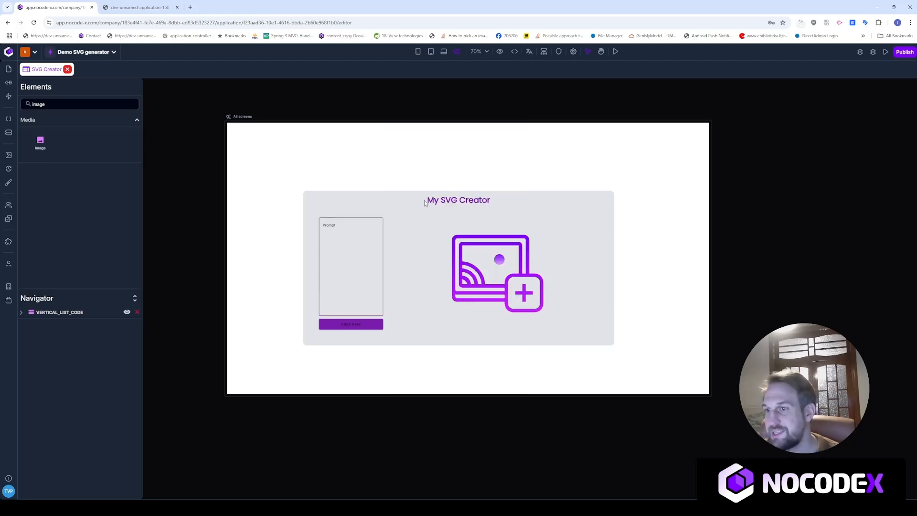
# Step: Create a new on-click action for the button below the text field and open it for editing
pyautogui.click(369, 329)
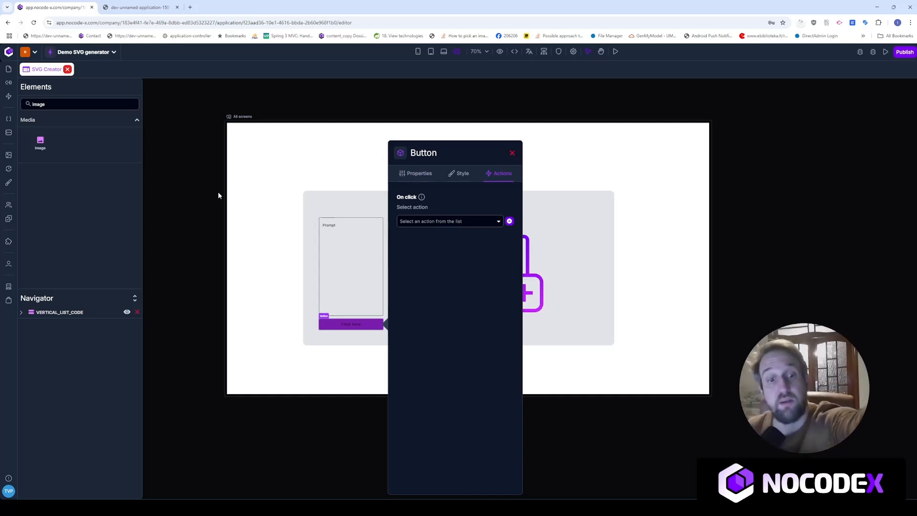
pyautogui.click(509, 221)
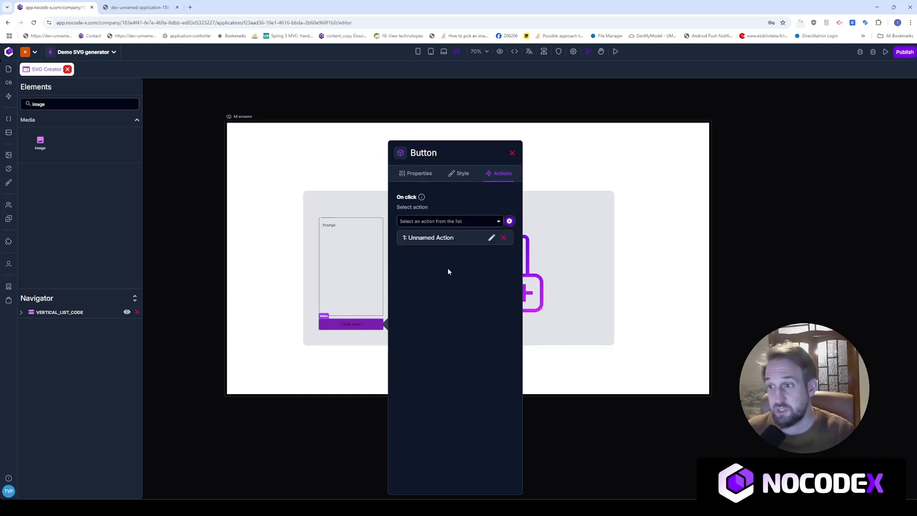
pyautogui.click(492, 238)
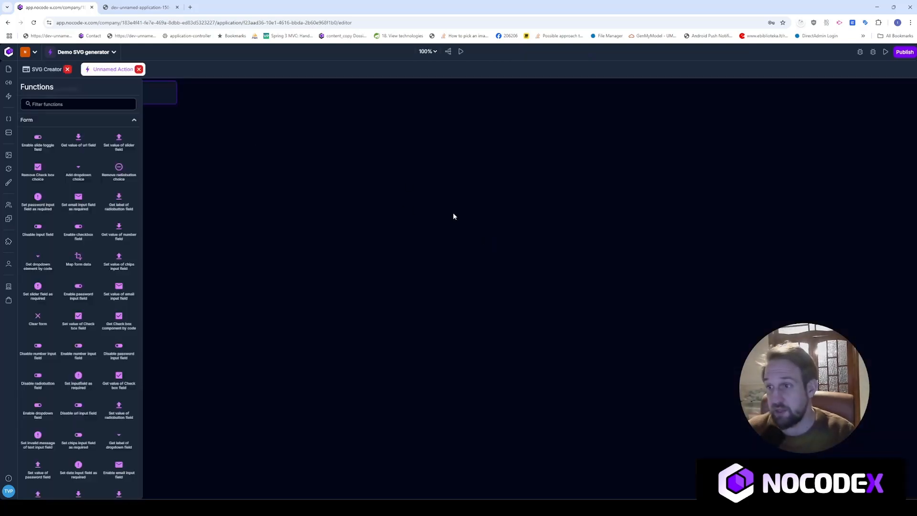
# Step: Name the button's new action "Generate SVG"
pyautogui.click(465, 288)
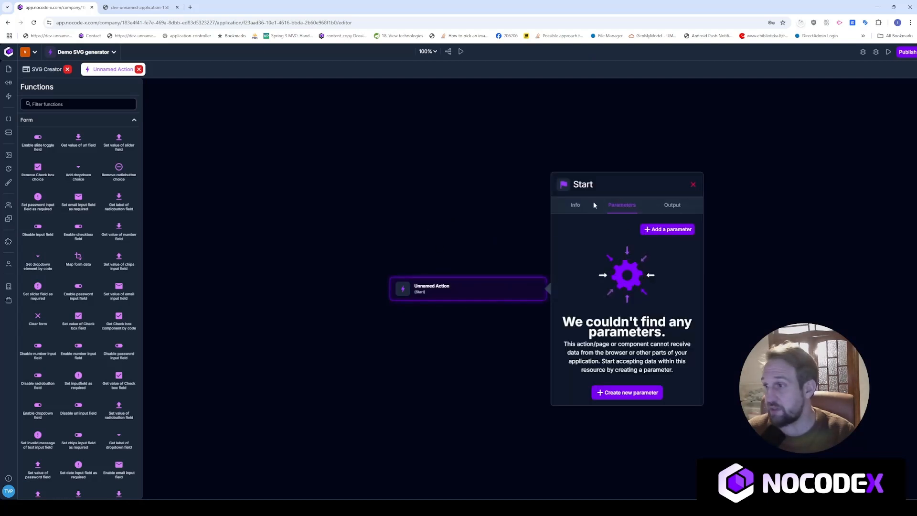
pyautogui.click(597, 204)
pyautogui.moveTo(610, 254); pyautogui.dragTo(513, 259)
pyautogui.write('Generate ')
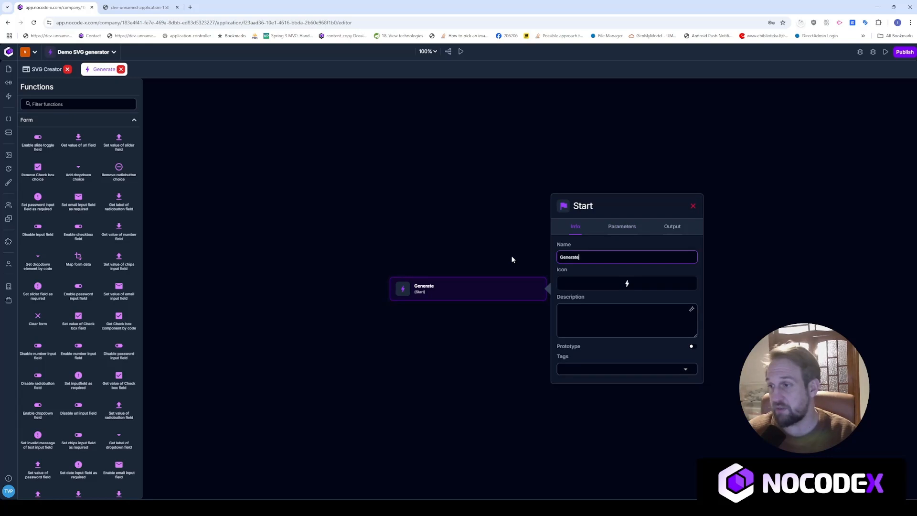
pyautogui.write('SVG')
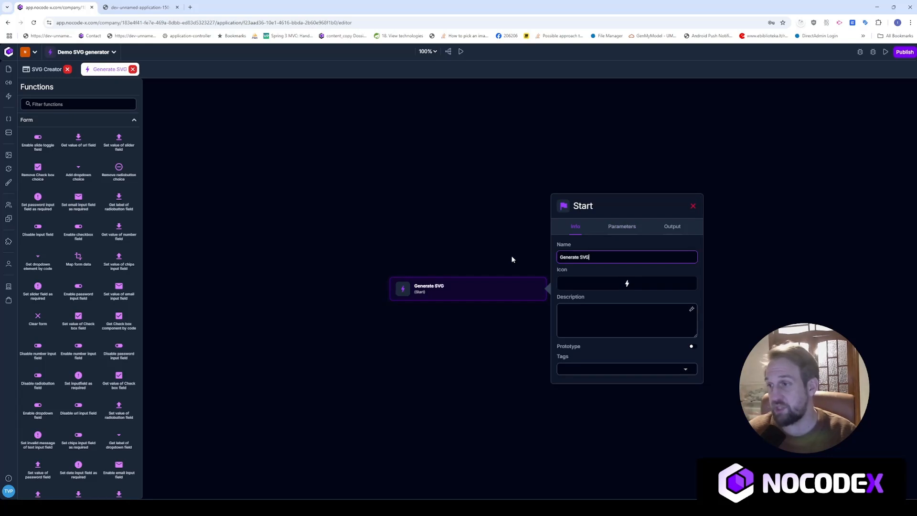
pyautogui.click(692, 206)
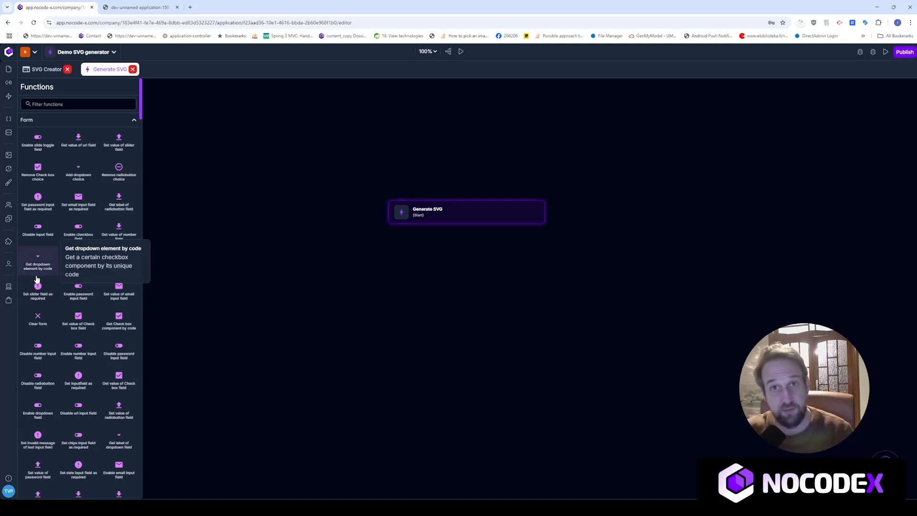
# Step: Add a Get value of text field function below the Generate SVG start node and connect the two
pyautogui.click(46, 104)
pyautogui.write('get val')
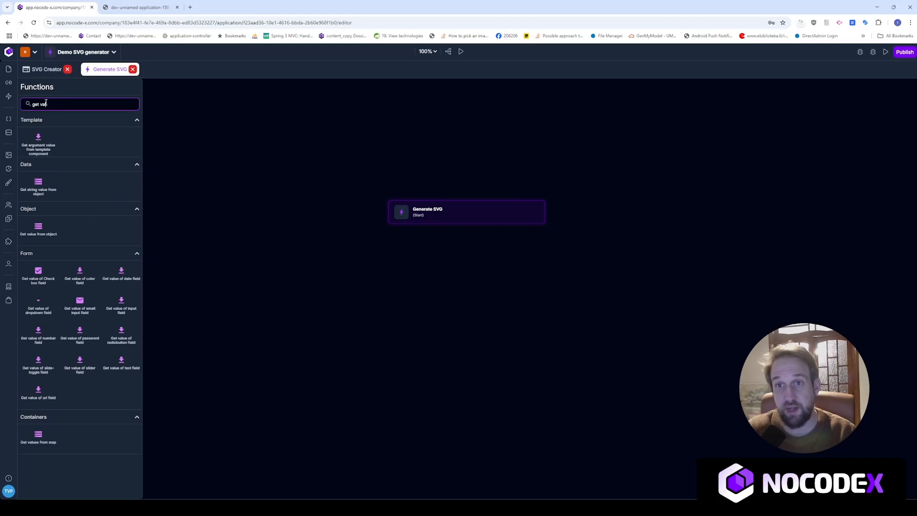
pyautogui.write('ue of tex')
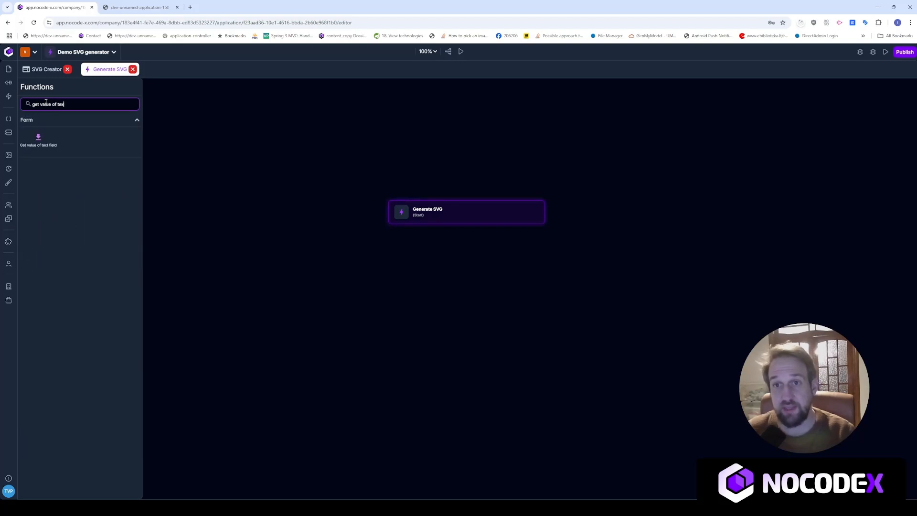
pyautogui.moveTo(56, 143); pyautogui.dragTo(454, 267)
pyautogui.moveTo(466, 225); pyautogui.dragTo(470, 266)
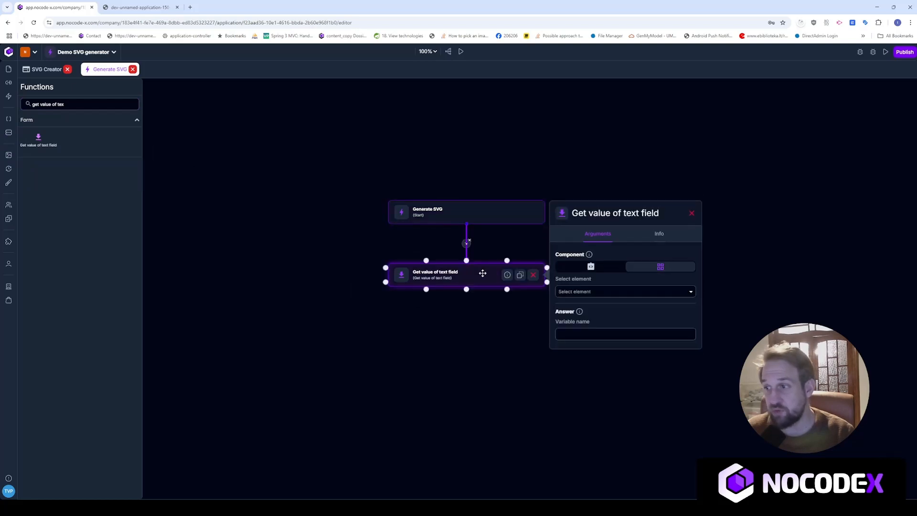
# Step: Make the Get value of text field function read PROMPT_INPUT and store its answer in the variable PROMPT
pyautogui.click(592, 292)
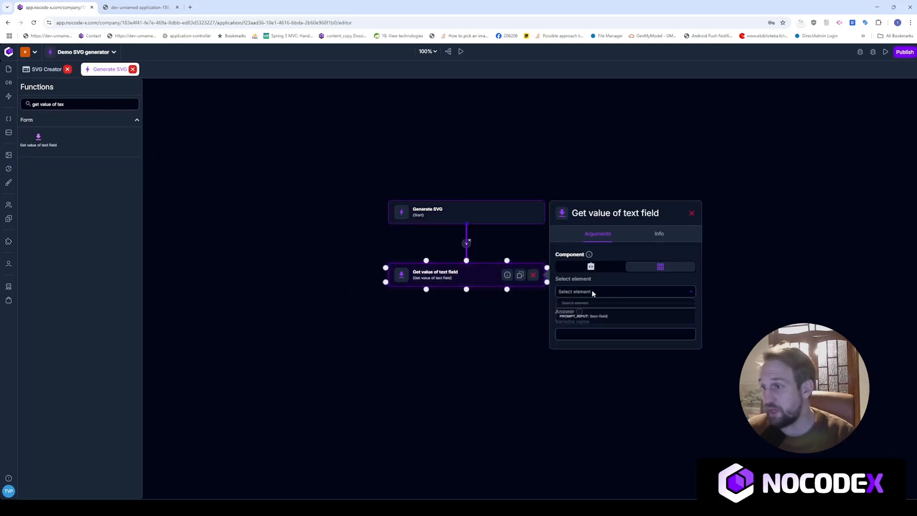
pyautogui.click(590, 318)
pyautogui.click(588, 335)
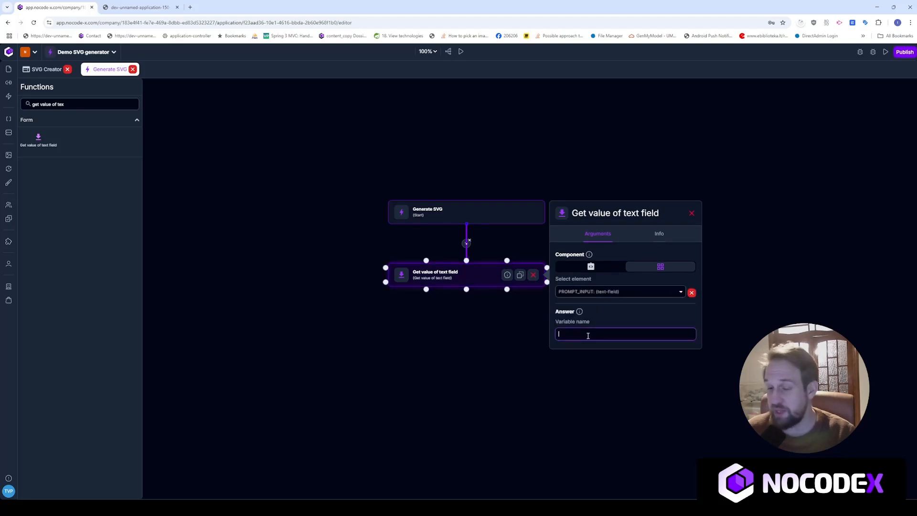
pyautogui.write('PROPM')
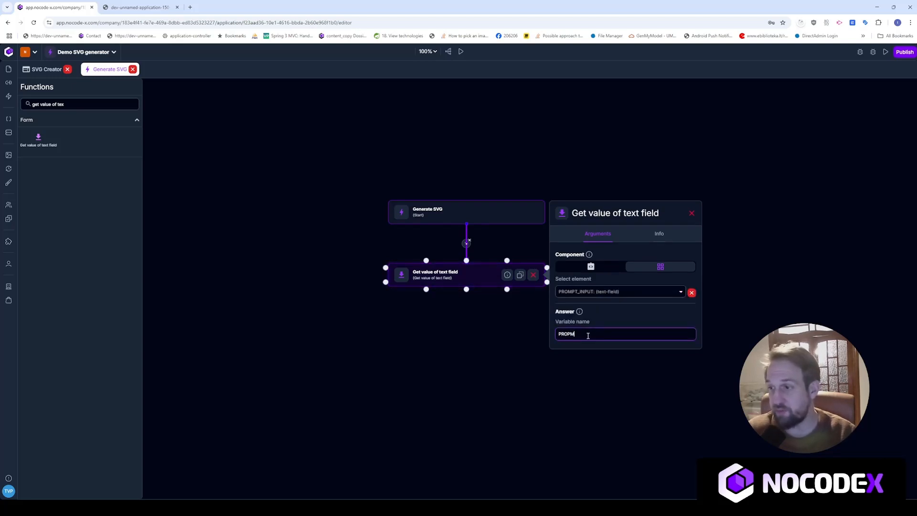
pyautogui.press('BackSpace')
pyautogui.write('MPT')
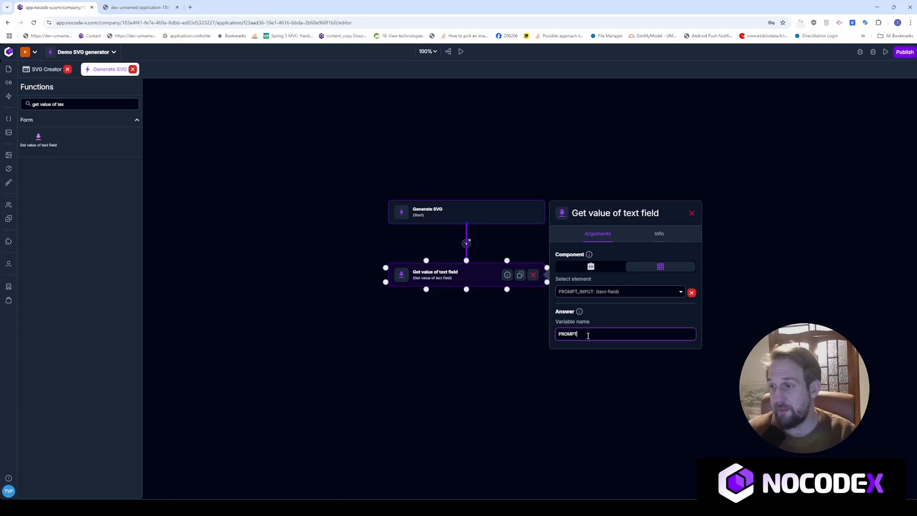
pyautogui.click(691, 213)
# Step: Shift the Generate SVG start node and the Get value of text field node slightly upward on the canvas
pyautogui.moveTo(569, 302); pyautogui.dragTo(469, 319)
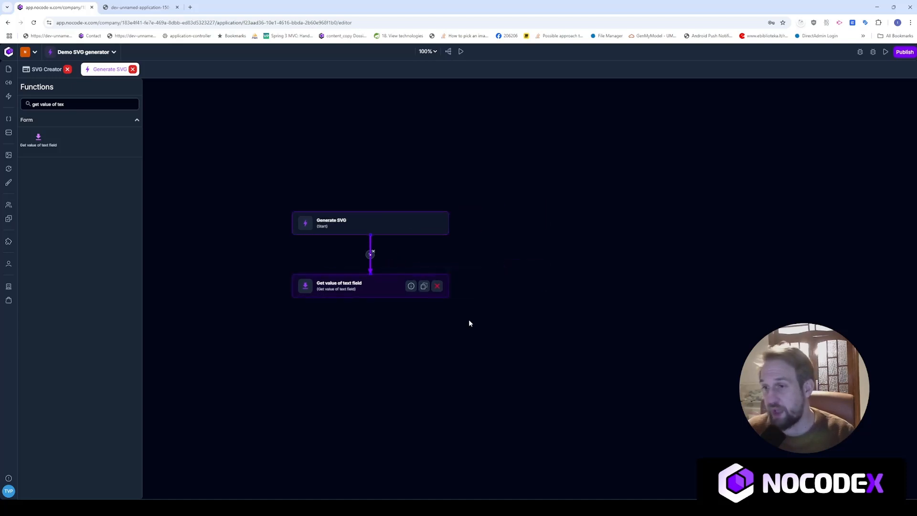
pyautogui.moveTo(385, 224); pyautogui.dragTo(383, 212)
pyautogui.moveTo(381, 285); pyautogui.dragTo(381, 276)
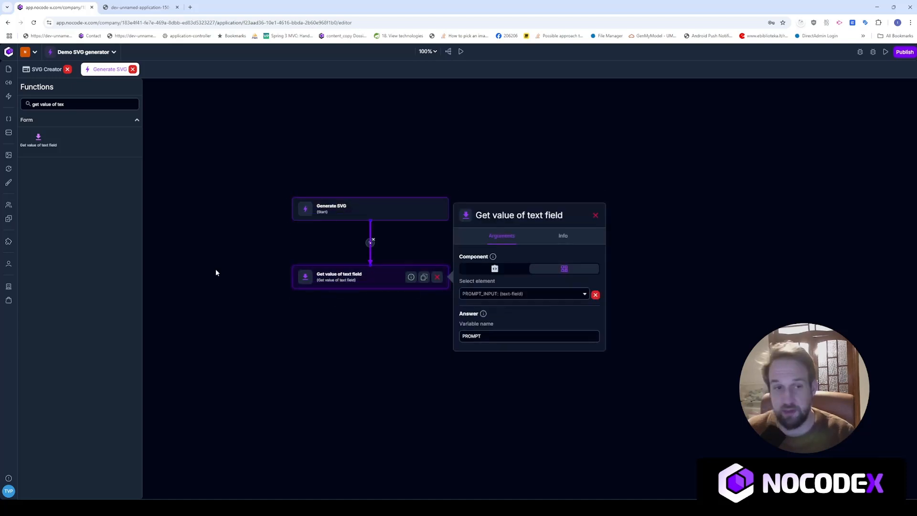
# Step: Add an Execute an AI task function at the end of the flow and connect Get value of text field to it
pyautogui.tripleClick(90, 101)
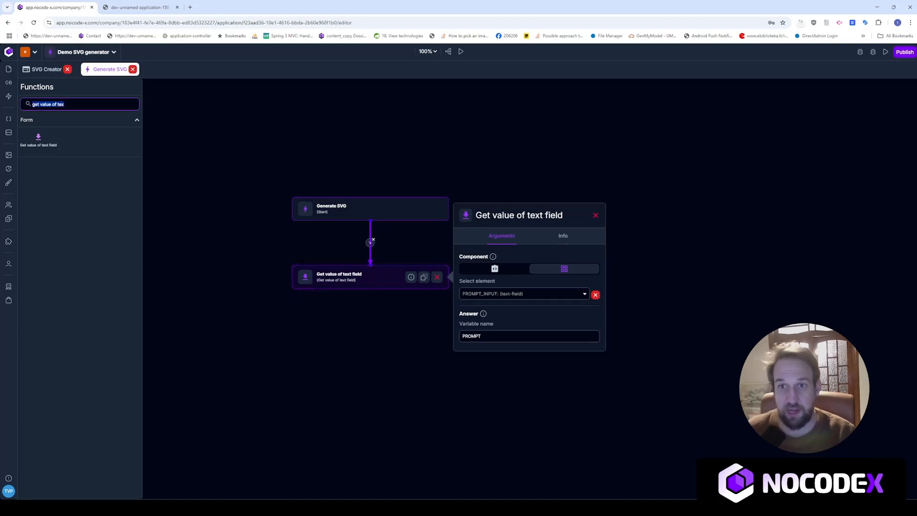
pyautogui.write('exe')
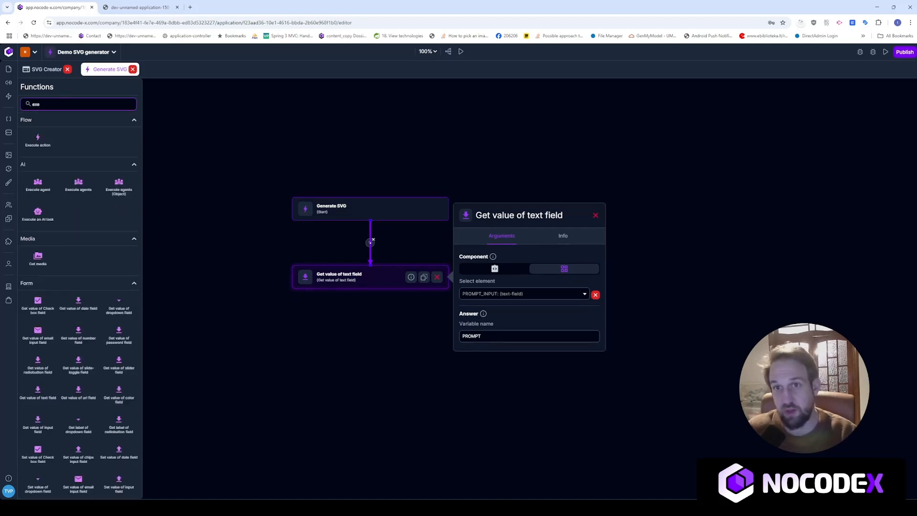
pyautogui.moveTo(38, 214); pyautogui.dragTo(358, 348)
pyautogui.moveTo(257, 324); pyautogui.dragTo(229, 308)
pyautogui.moveTo(342, 276)
pyautogui.mouseDown()
pyautogui.moveTo(337, 339)
pyautogui.moveTo(339, 322)
pyautogui.mouseUp()
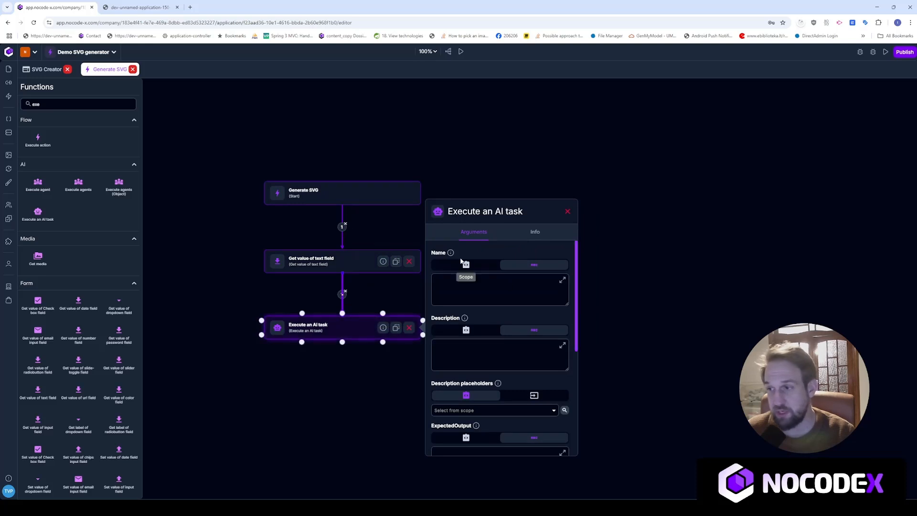
# Step: Name the AI task "SVG Creation"
pyautogui.click(496, 282)
pyautogui.write('svg Crea')
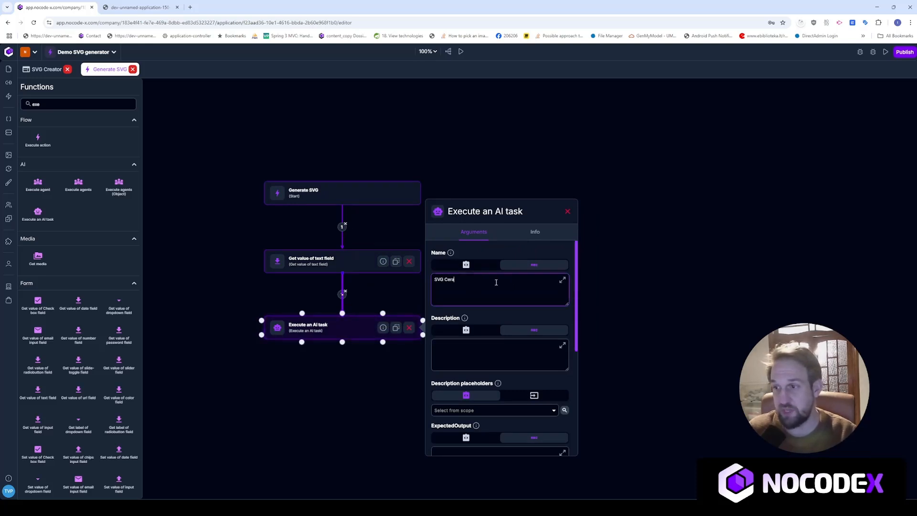
pyautogui.write('tion')
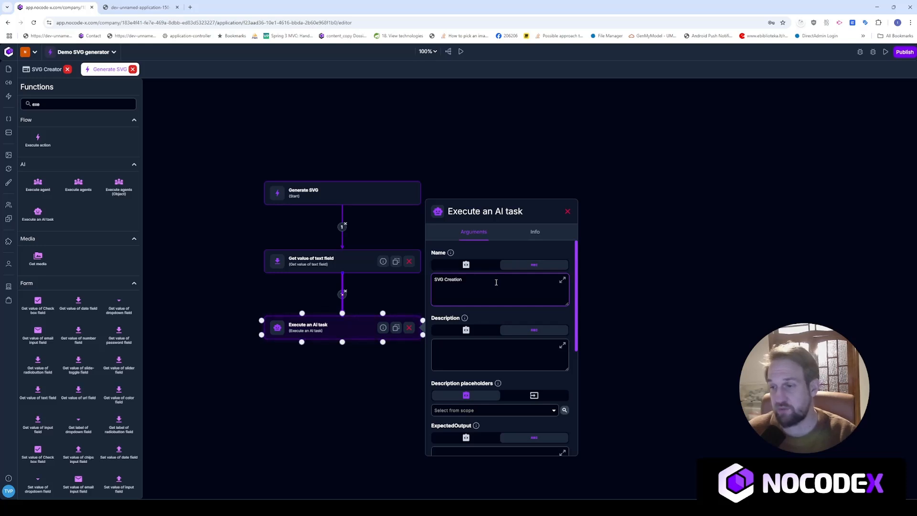
# Step: Describe the AI task as "Create an SVG based on the following description: {{DESCRIPTION}} Make this your best work as an SVG artist yet!"
pyautogui.click(475, 348)
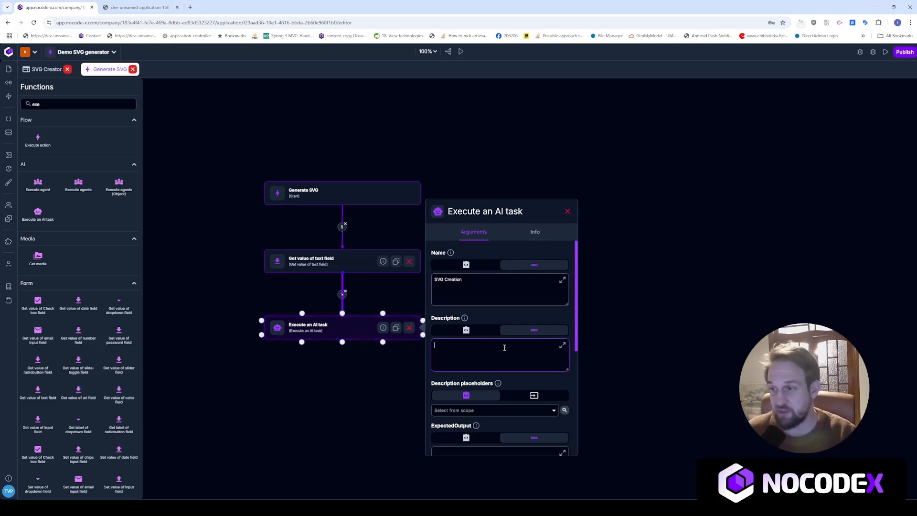
pyautogui.moveTo(566, 369); pyautogui.dragTo(567, 417)
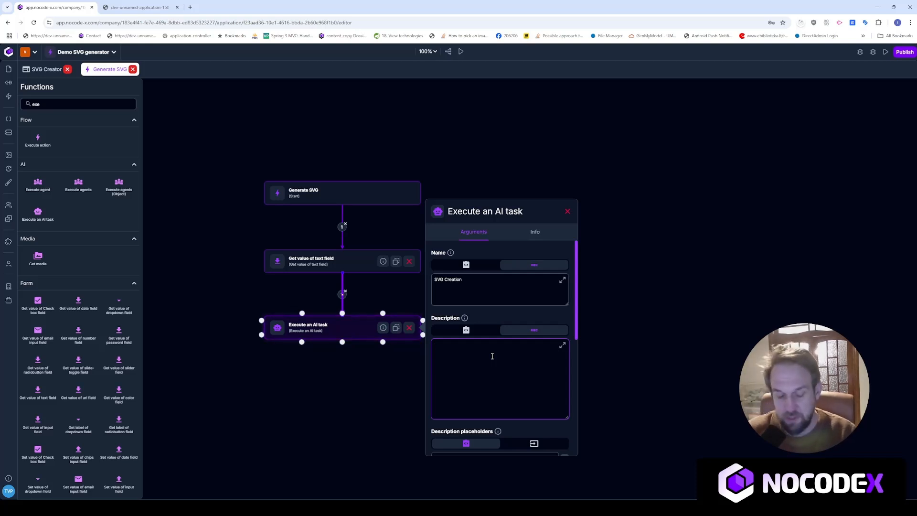
pyautogui.write('Create an S')
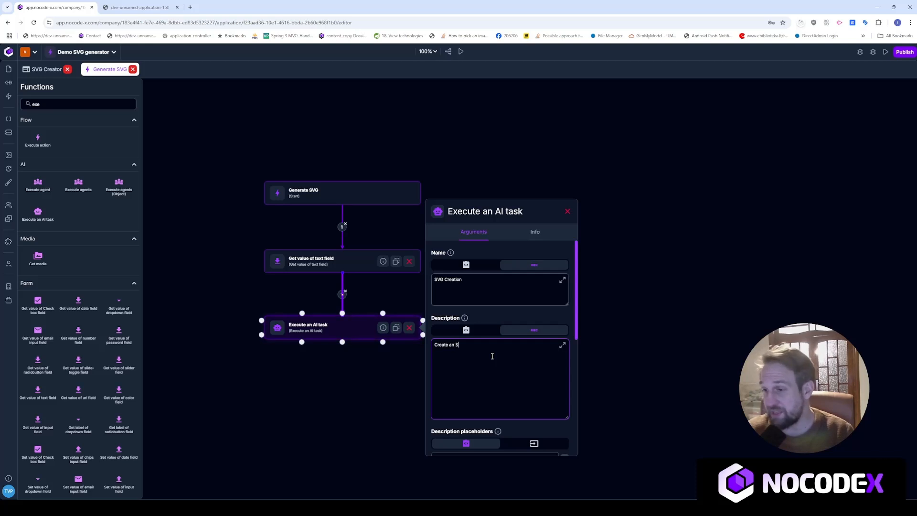
pyautogui.write('VG based on t')
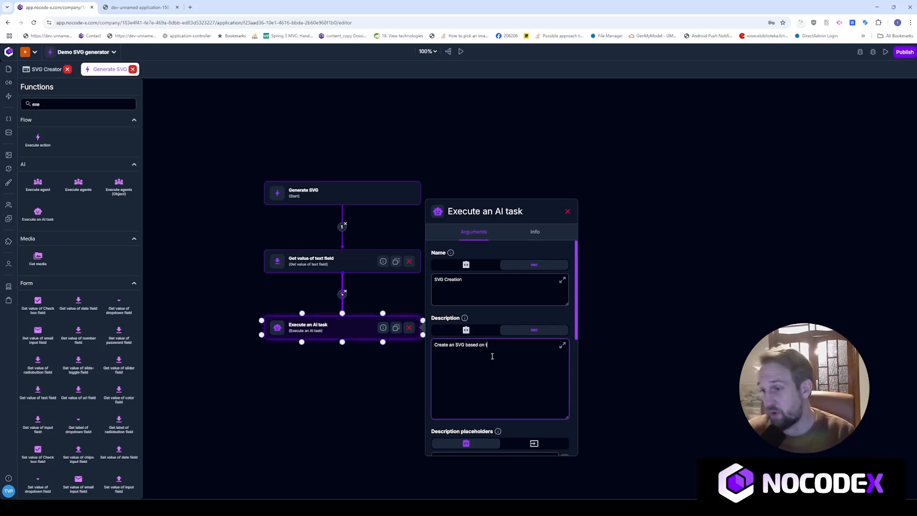
pyautogui.write('he following description:')
pyautogui.press('Return')
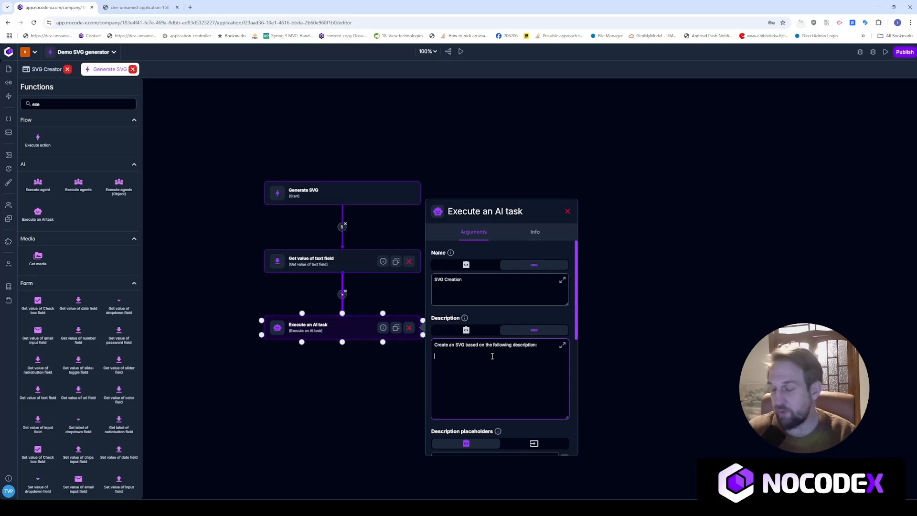
pyautogui.write('{{0ESCRIPTION}')
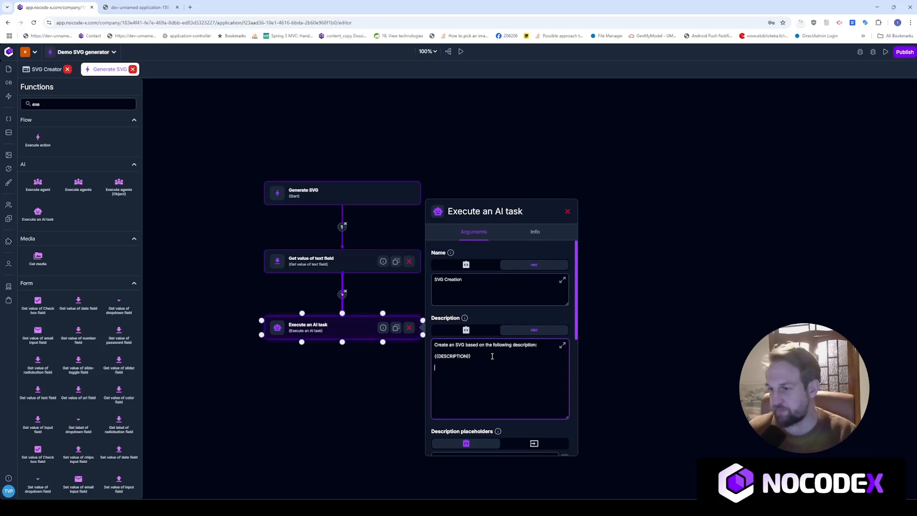
pyautogui.write('Make this')
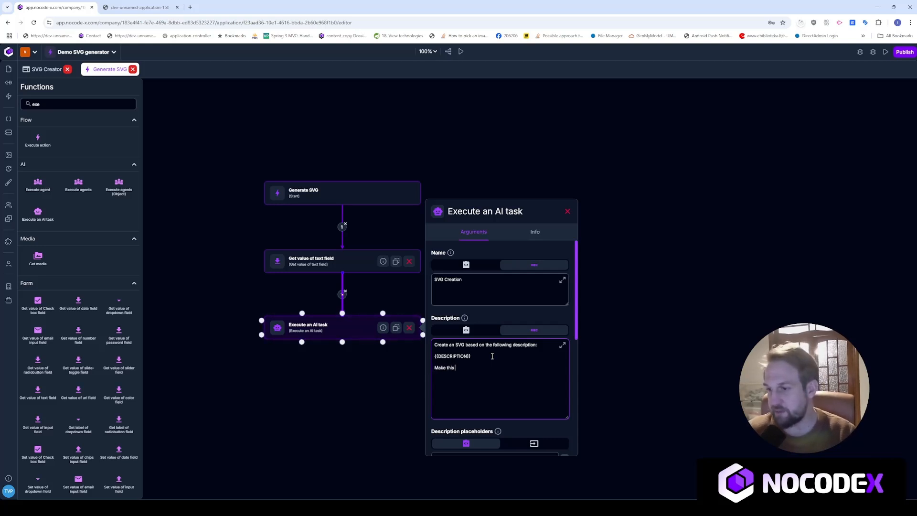
pyautogui.write(' your best wor')
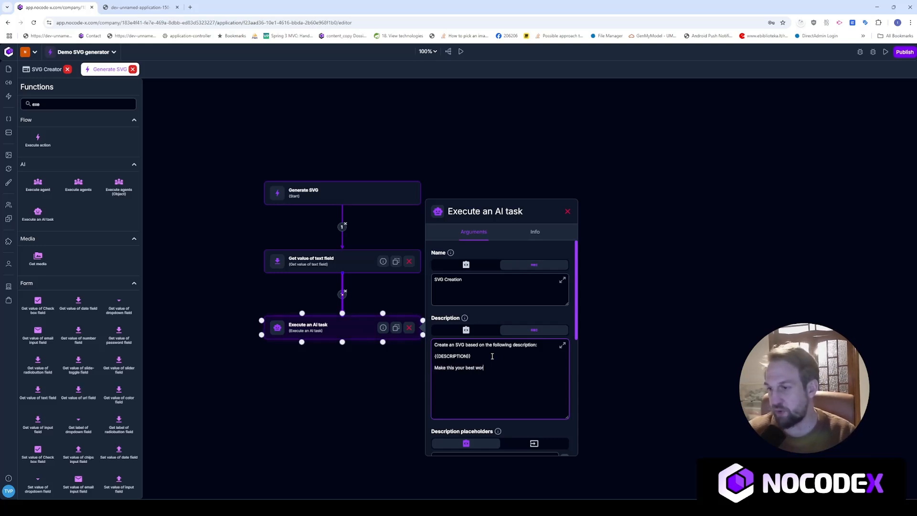
pyautogui.write('k as an SVG artist yet!')
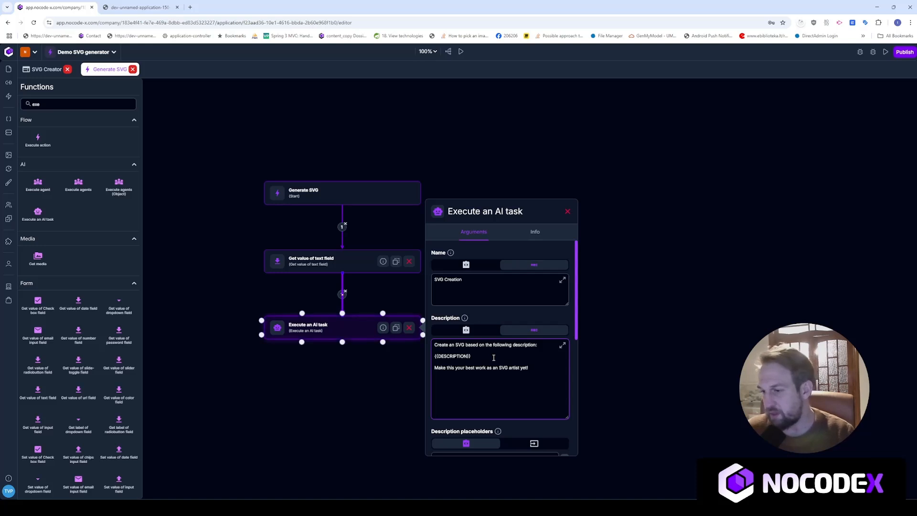
# Step: Add a description placeholder named DESCRIPTION to the AI task and fill it from the scope variable PROMPT
pyautogui.scroll(-3, 493, 357)
pyautogui.scroll(3, 501, 365)
pyautogui.doubleClick(451, 357)
pyautogui.scroll(-3, 494, 378)
pyautogui.click(521, 326)
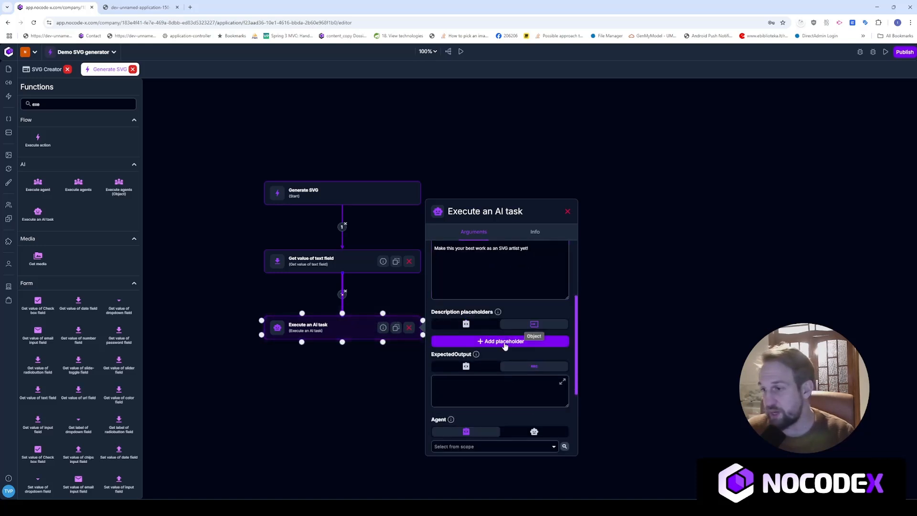
pyautogui.click(509, 341)
pyautogui.click(472, 366)
pyautogui.write('Key differentiators N8N Loveable cursos.md')
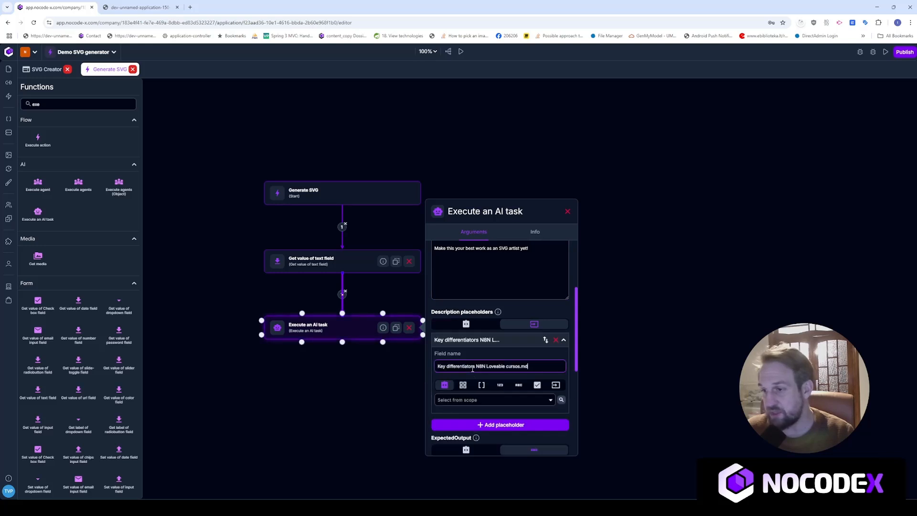
pyautogui.hotkey('ctrl', 'a')
pyautogui.write('DESCRIPTION')
pyautogui.click(482, 401)
pyautogui.scroll(-3, 478, 366)
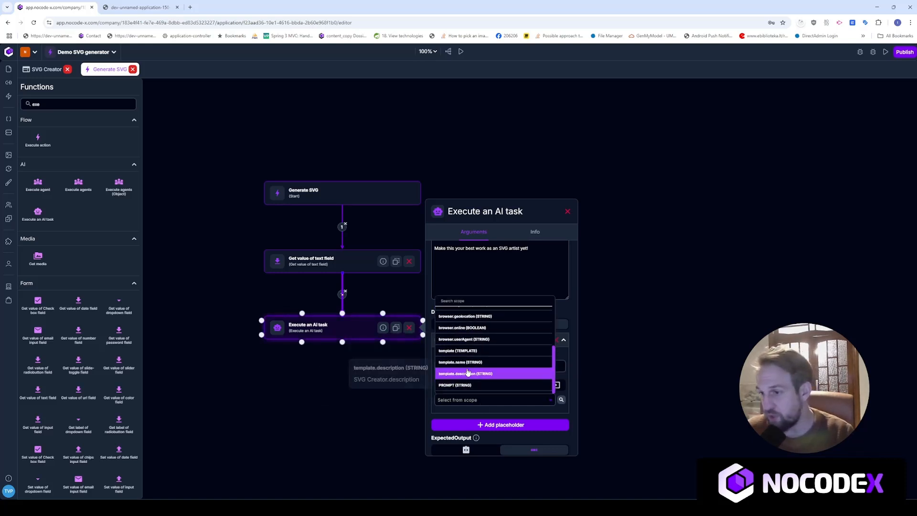
pyautogui.click(461, 385)
# Step: Set the AI task's expected output to "Answer only in the form of an SVG. No other words or anything else only an SVG."
pyautogui.scroll(-2, 492, 390)
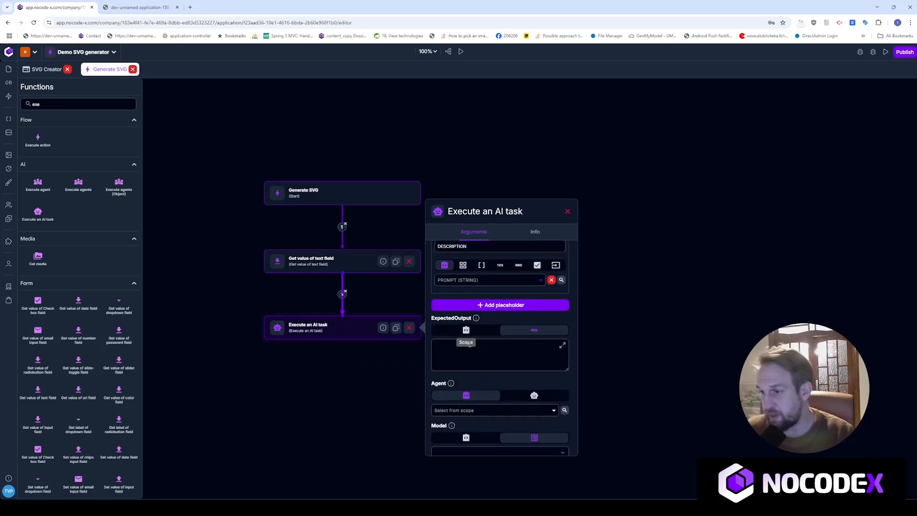
pyautogui.click(469, 353)
pyautogui.write('Ans')
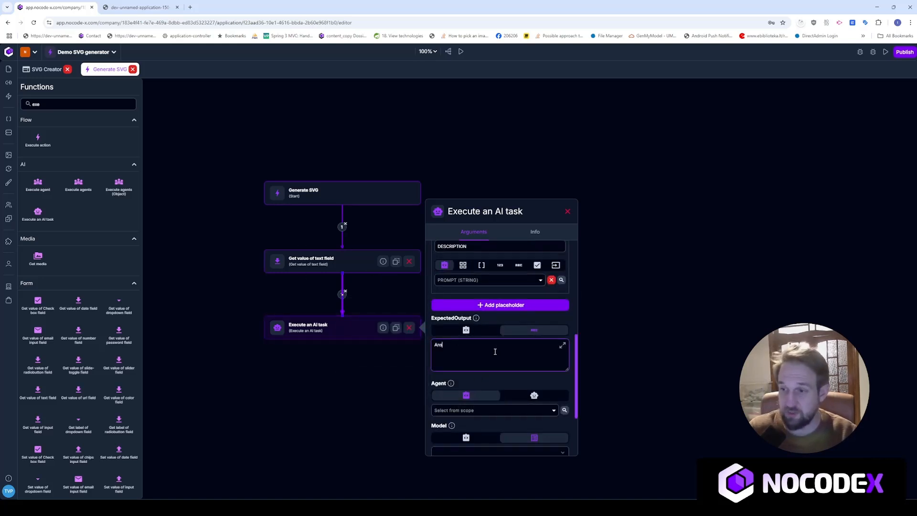
pyautogui.write('wer o')
pyautogui.press('BackSpace')
pyautogui.write('nly in the form of an SVG. No other')
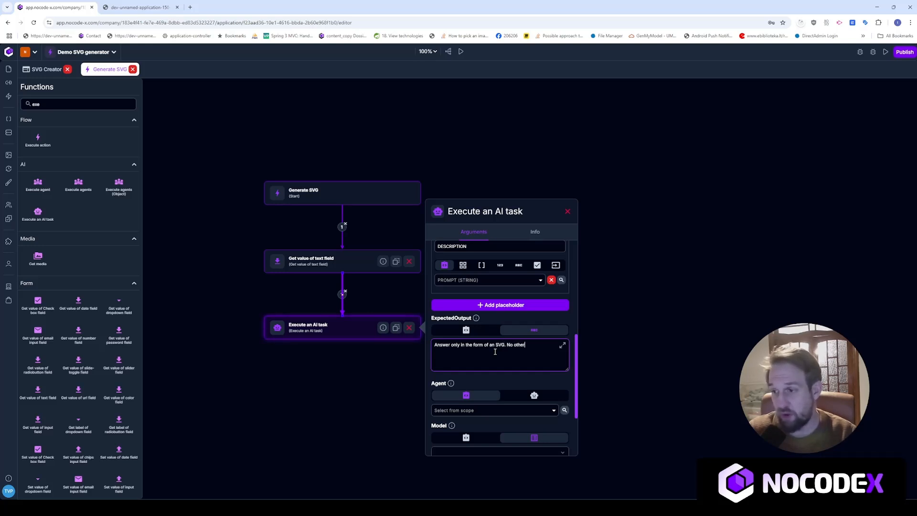
pyautogui.write(' words or anythinge')
pyautogui.press('BackSpace')
pyautogui.write('else only an SVG.')
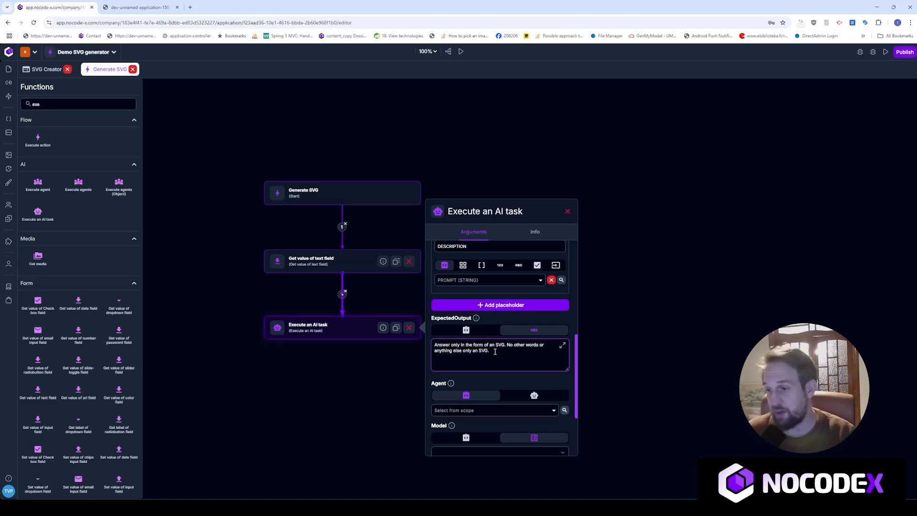
# Step: Choose the gpt-3.5-turbo model for the AI task and store its result in the variable SVG_LLM_RESPONSE
pyautogui.scroll(-2, 477, 353)
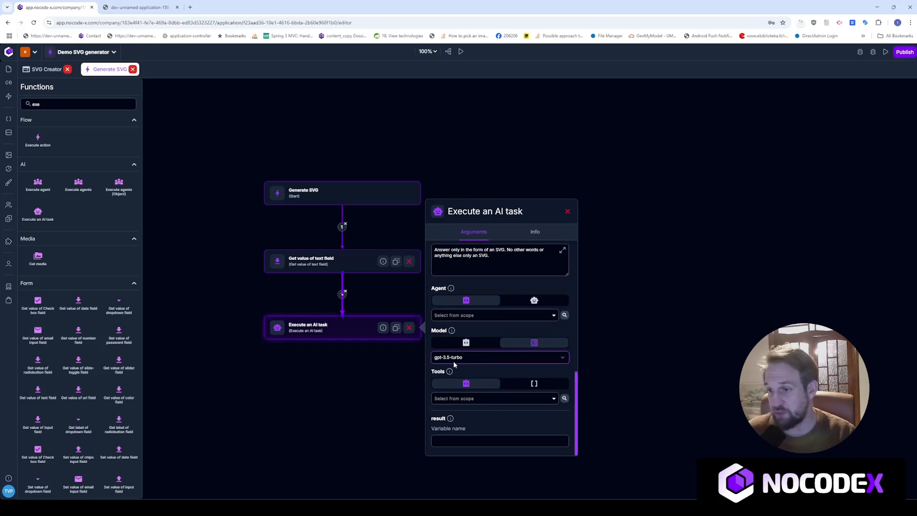
pyautogui.click(467, 446)
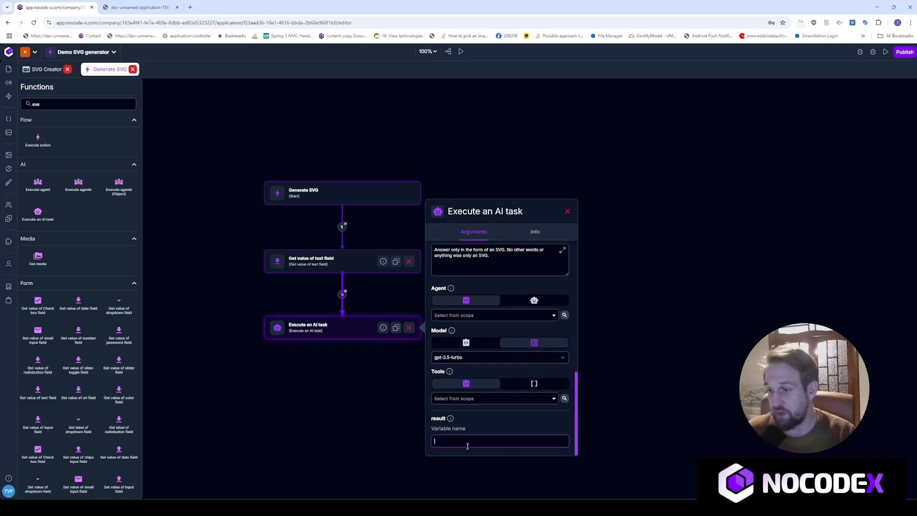
pyautogui.write('sv')
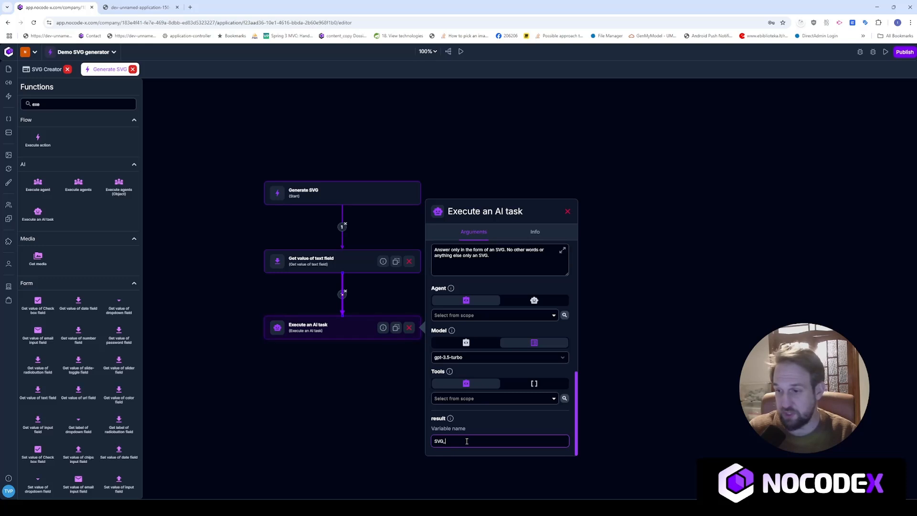
pyautogui.write('G_LLM_RESPONSE')
pyautogui.click(567, 211)
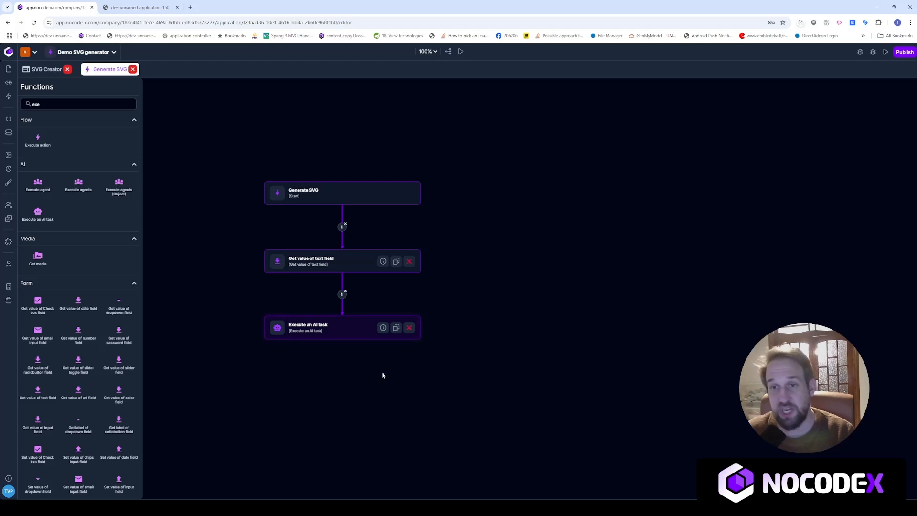
# Step: Add an Extract XML from llm response function below Execute an AI task and connect the AI task to it
pyautogui.moveTo(47, 104); pyautogui.dragTo(20, 107)
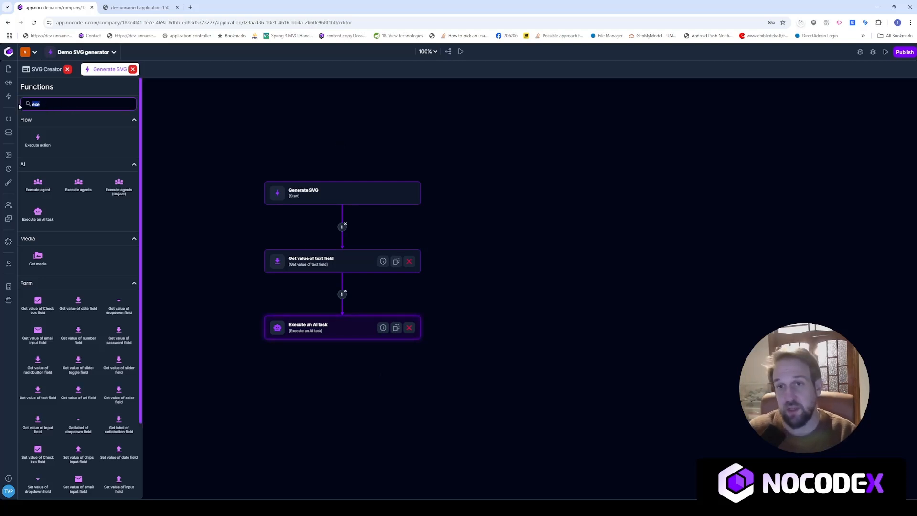
pyautogui.write('ext')
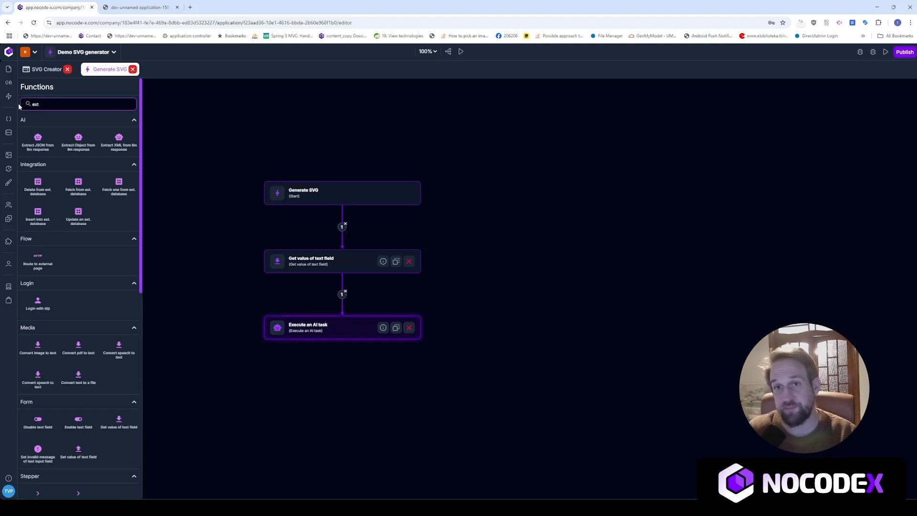
pyautogui.write('ra')
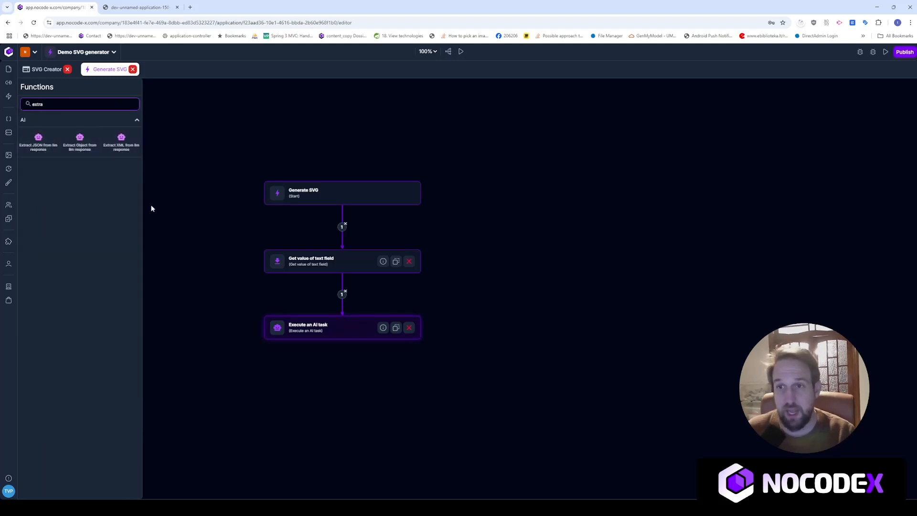
pyautogui.moveTo(125, 140); pyautogui.dragTo(343, 392)
pyautogui.moveTo(343, 340); pyautogui.dragTo(352, 380)
# Step: Make the XML extraction read SVG_LLM_RESPONSE from scope and store its result in the variable SVG
pyautogui.click(466, 373)
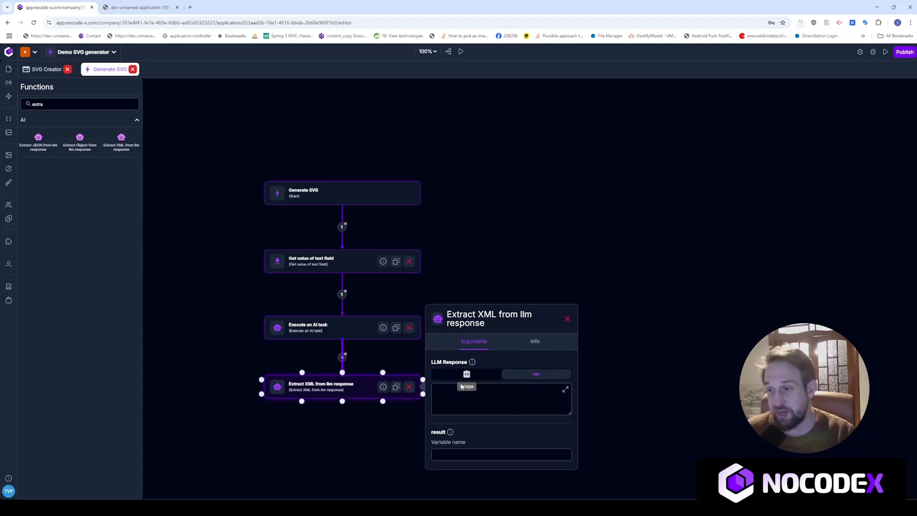
pyautogui.click(511, 407)
pyautogui.scroll(-5, 487, 377)
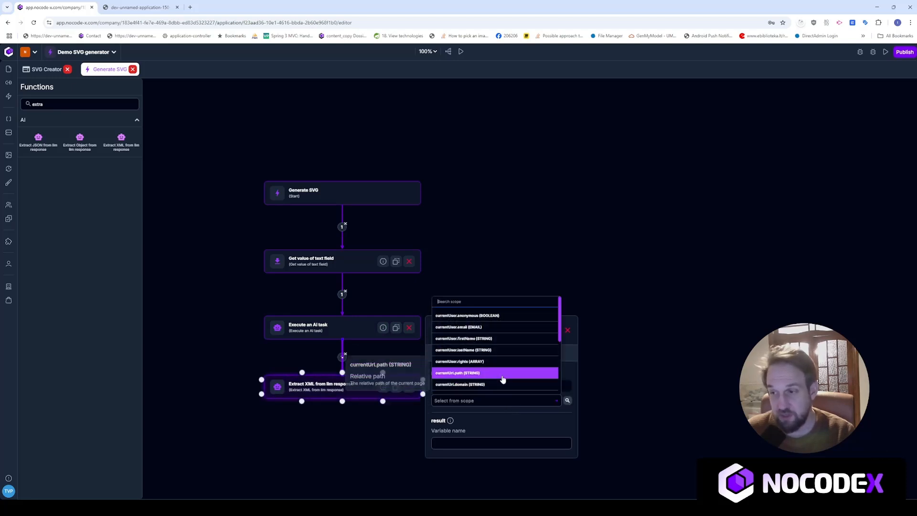
pyautogui.click(480, 386)
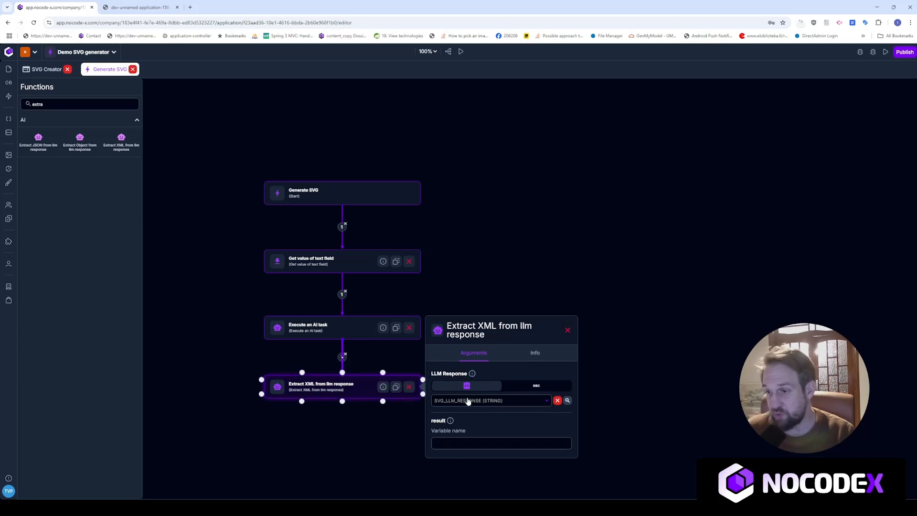
pyautogui.click(468, 446)
pyautogui.write('sr')
pyautogui.press('BackSpace')
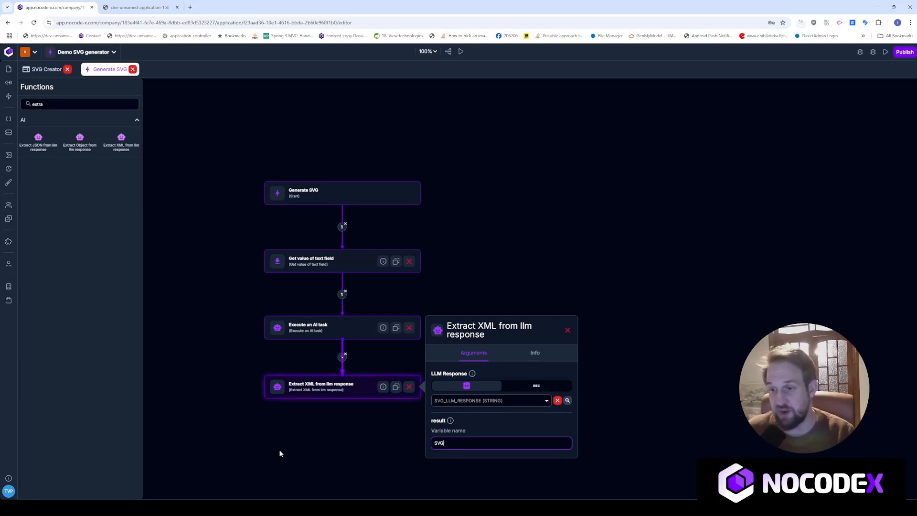
# Step: Add a Set the SVG of an image element function at the end of the flow and connect the XML extraction to it
pyautogui.scroll(-1, 280, 457)
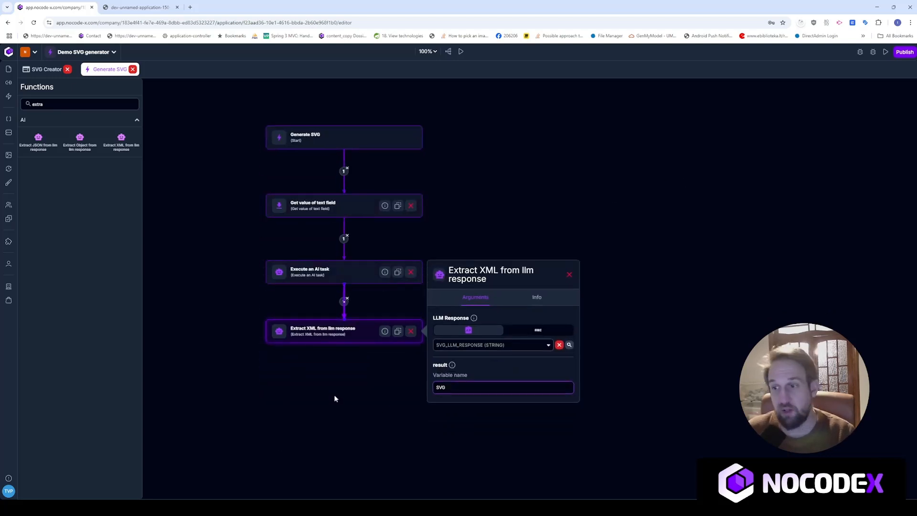
pyautogui.scroll(-1, 335, 396)
pyautogui.doubleClick(65, 104)
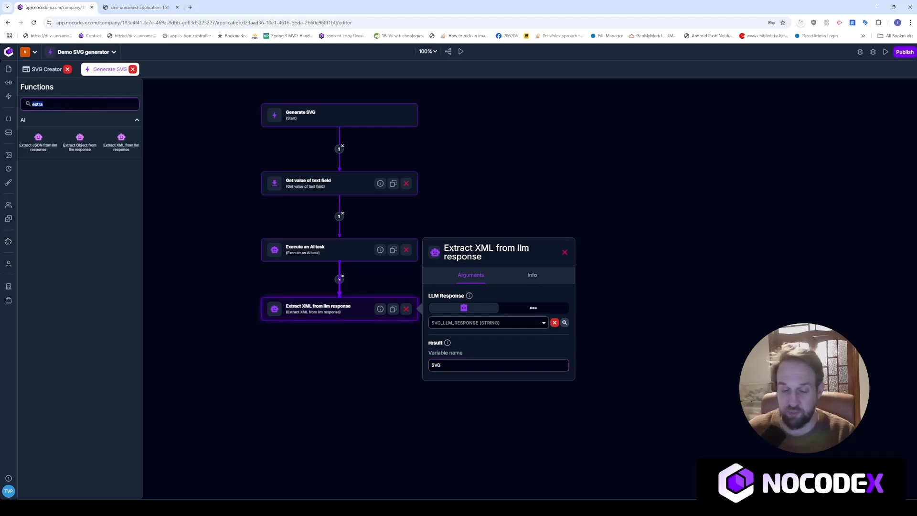
pyautogui.write('image')
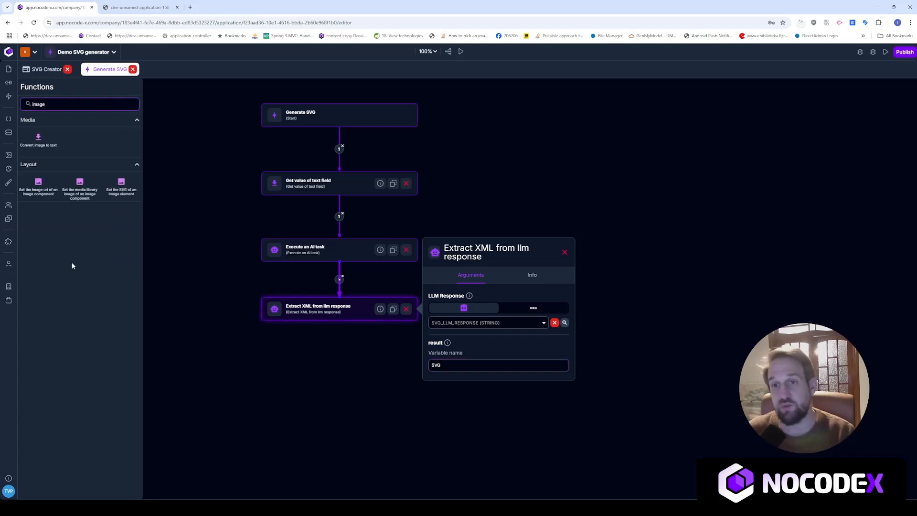
pyautogui.moveTo(120, 183); pyautogui.dragTo(334, 364)
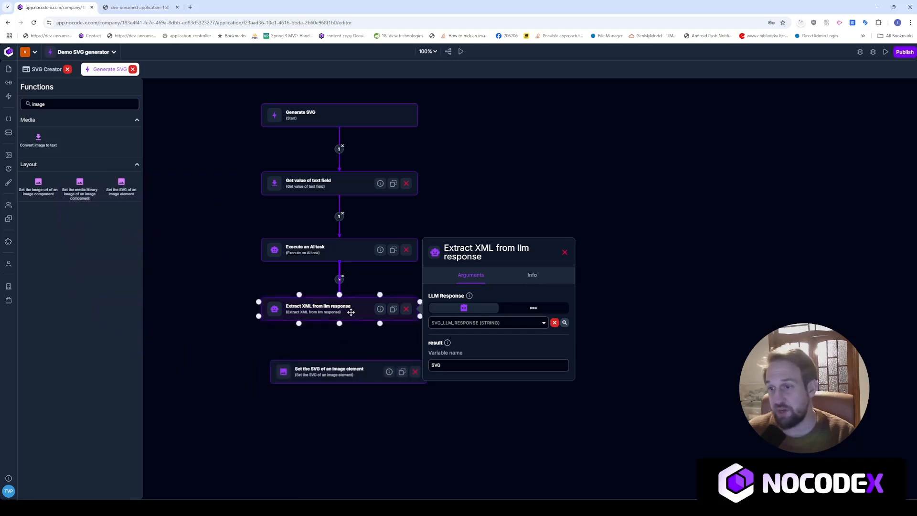
pyautogui.click(325, 374)
# Step: Target the IMAGE_CODE image element and supply its Svg argument from the scope variable SVG
pyautogui.click(474, 378)
pyautogui.click(483, 404)
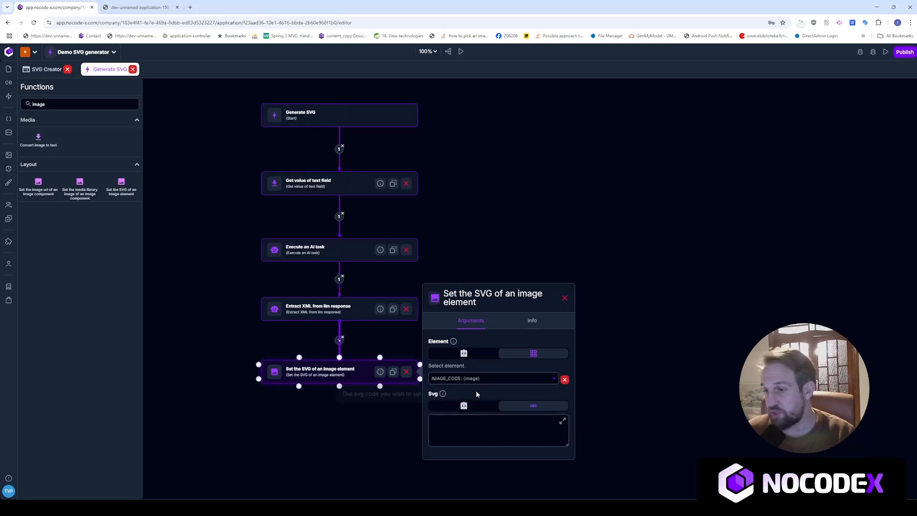
pyautogui.click(464, 406)
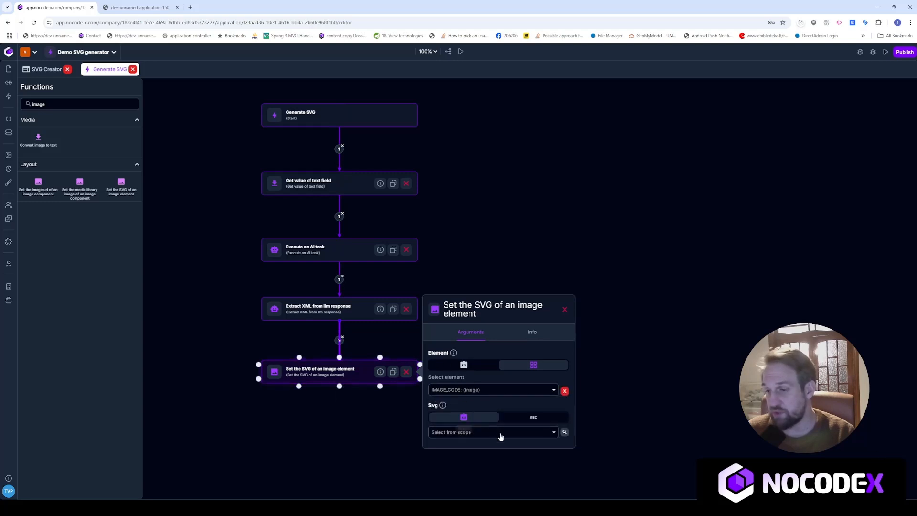
pyautogui.click(499, 433)
pyautogui.click(485, 416)
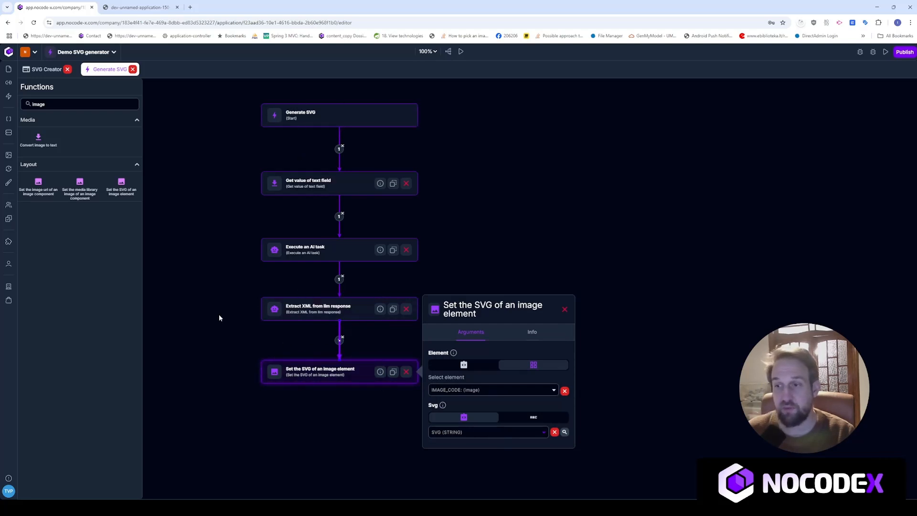
# Step: Turn off the authentication requirement for the SVG Creator page
pyautogui.click(129, 8)
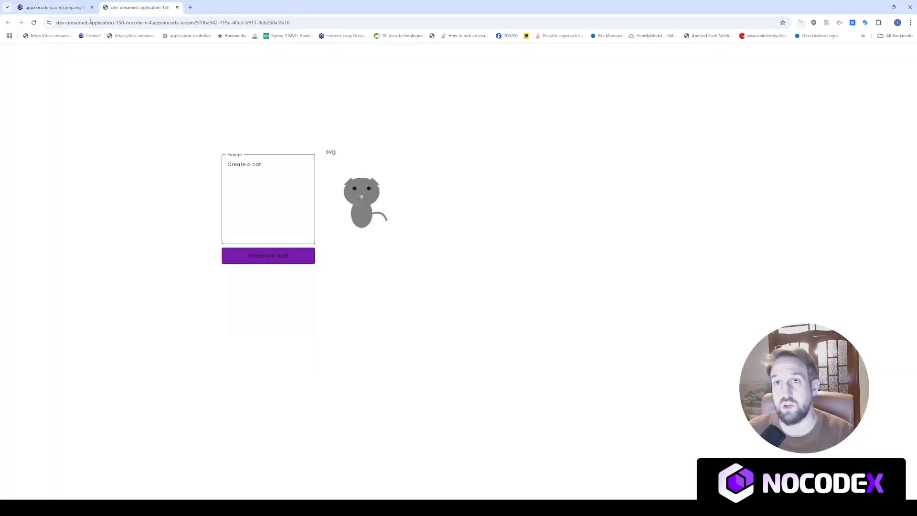
pyautogui.click(50, 6)
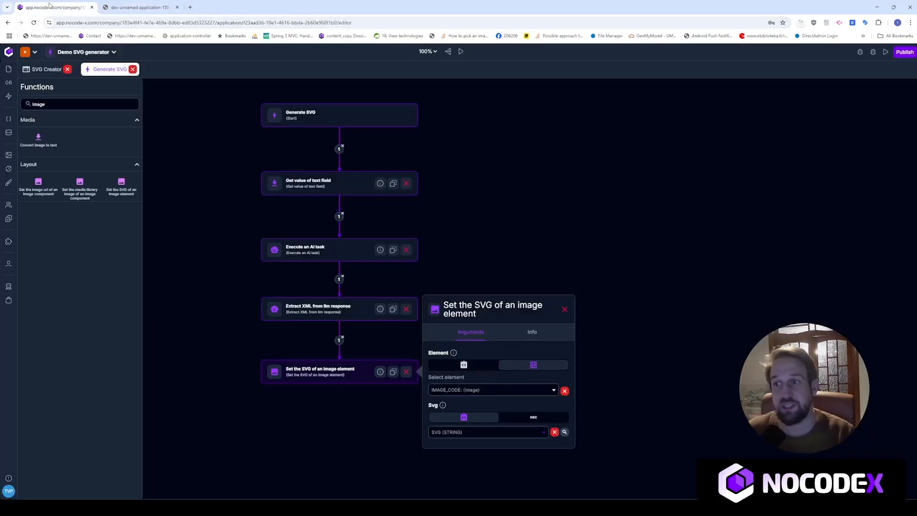
pyautogui.click(47, 69)
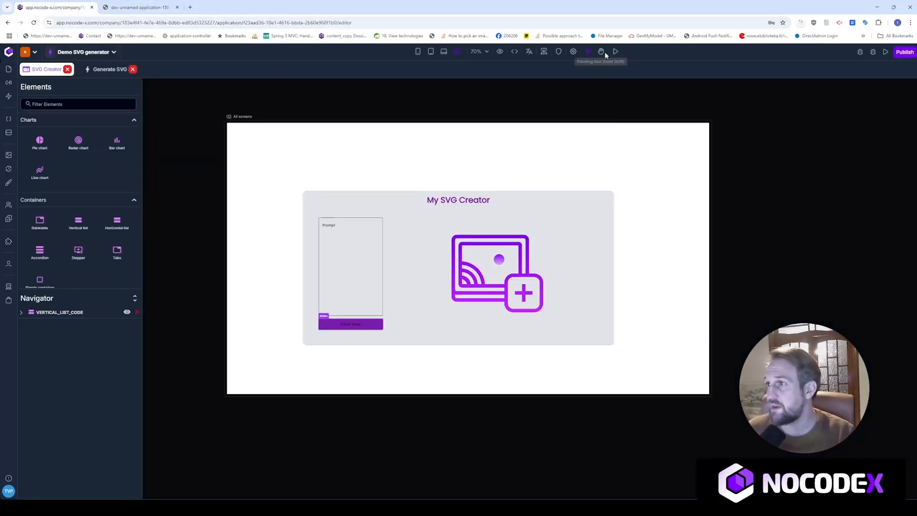
pyautogui.click(559, 51)
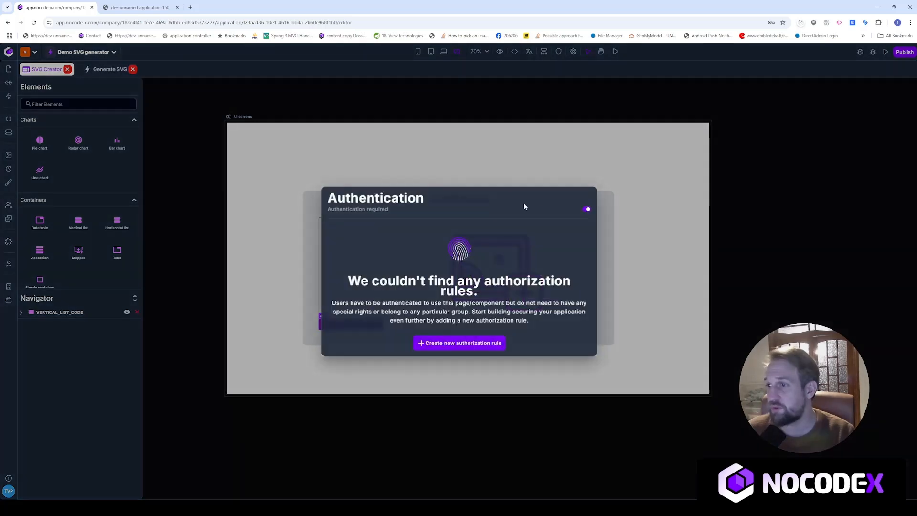
pyautogui.click(587, 210)
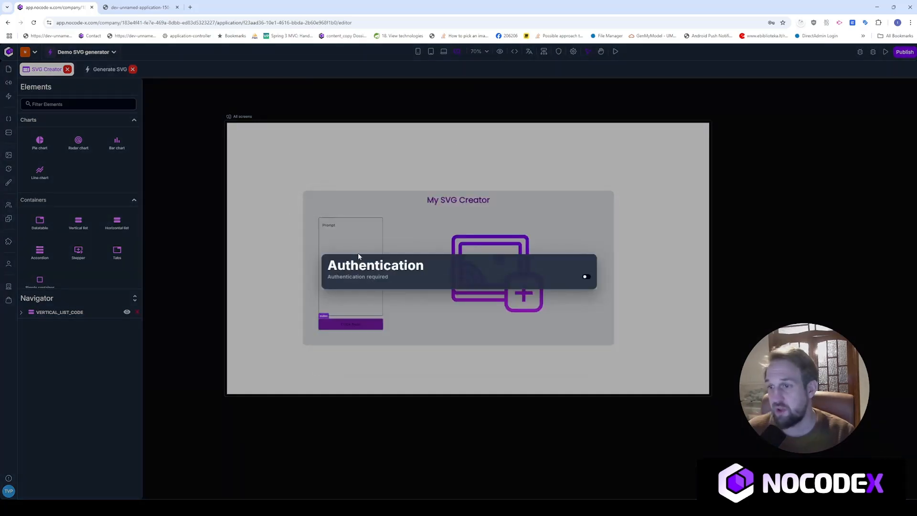
pyautogui.click(377, 107)
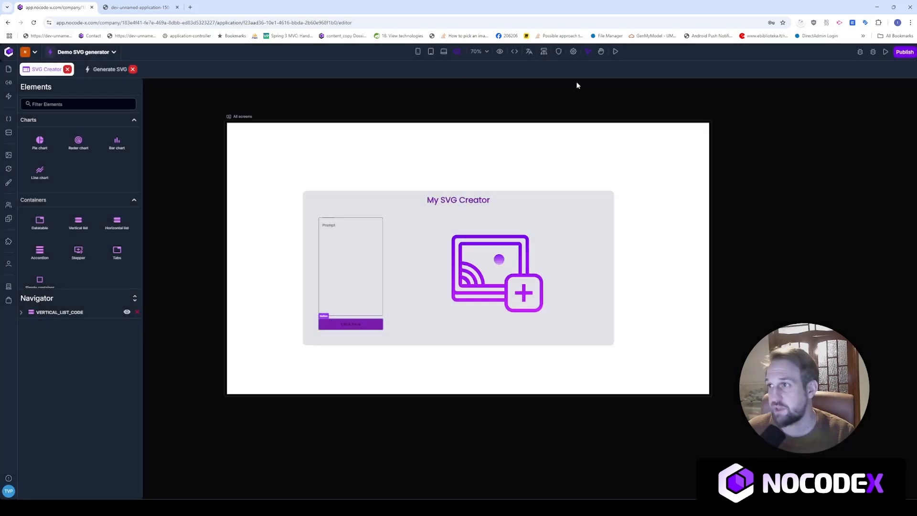
pyautogui.click(303, 230)
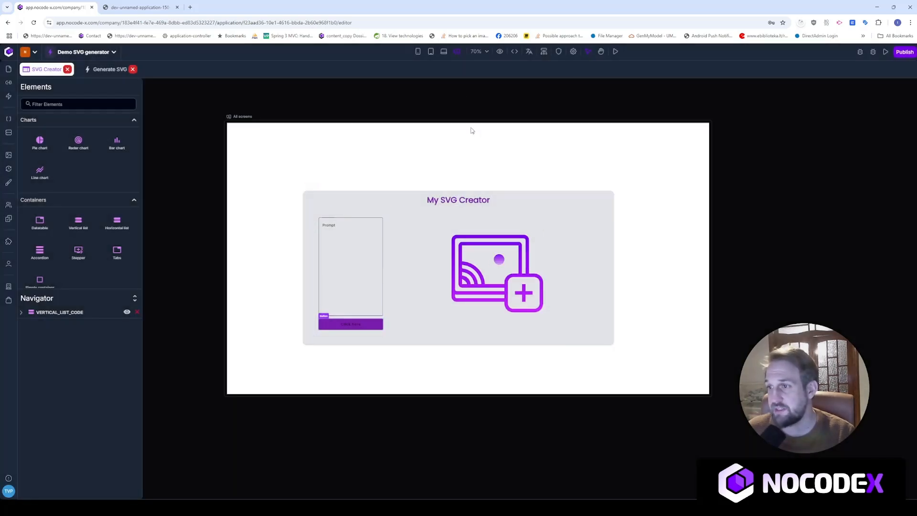
# Step: Preview the SVG Creator page and generate an SVG twice from the prompt "Create a kitten"
pyautogui.click(615, 52)
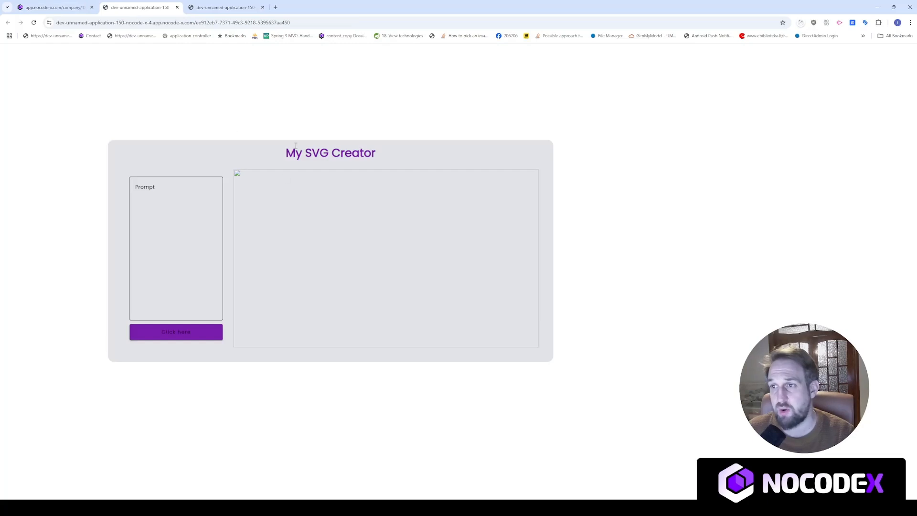
pyautogui.moveTo(295, 153); pyautogui.dragTo(410, 165)
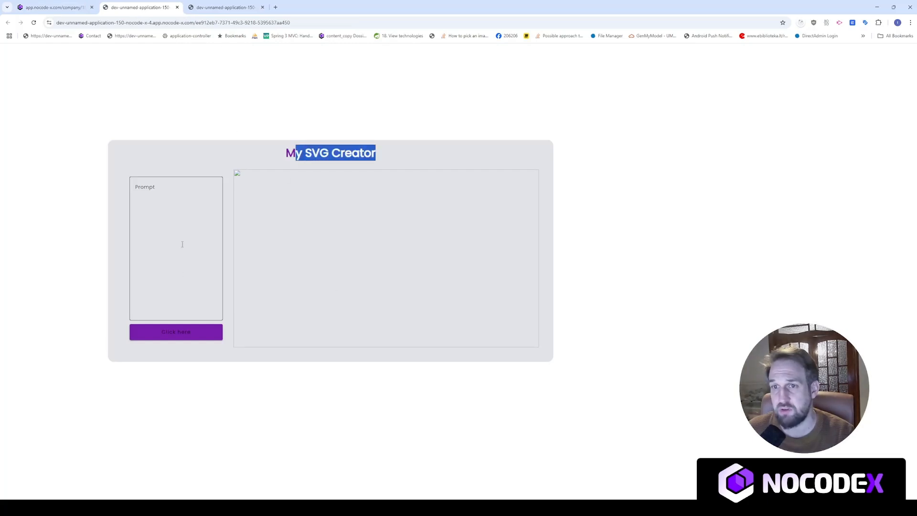
pyautogui.click(183, 229)
pyautogui.write('Creat')
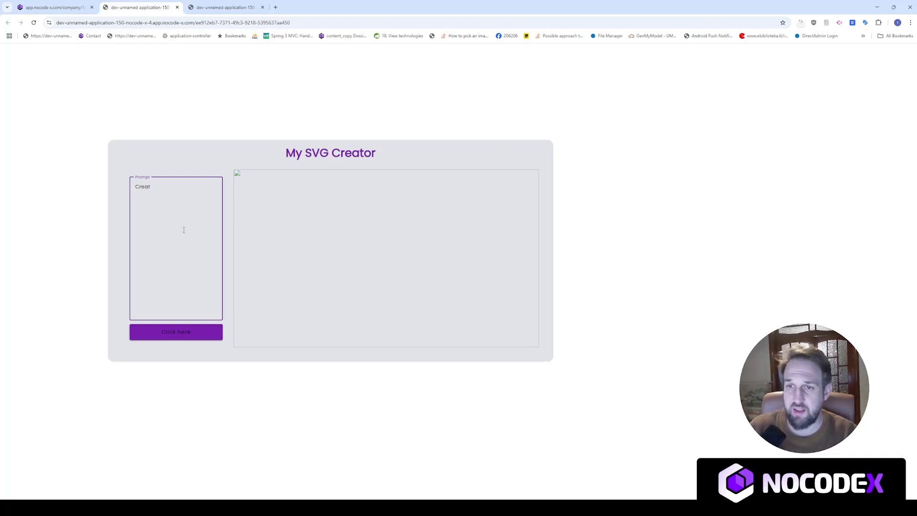
pyautogui.write('e a kitten')
pyautogui.click(194, 330)
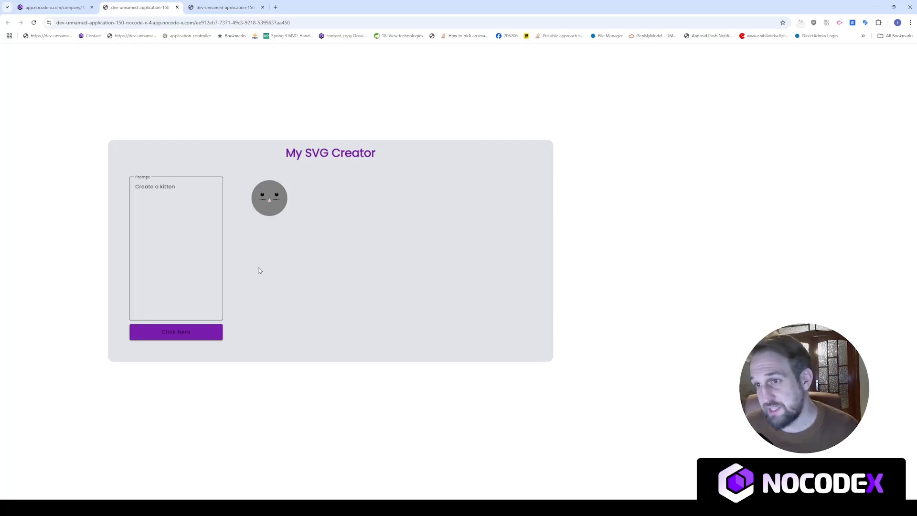
pyautogui.click(186, 195)
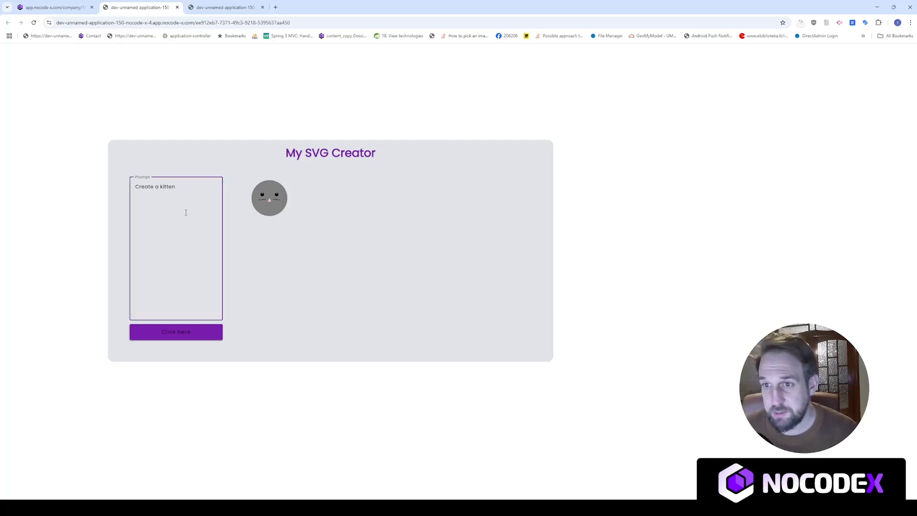
pyautogui.click(182, 335)
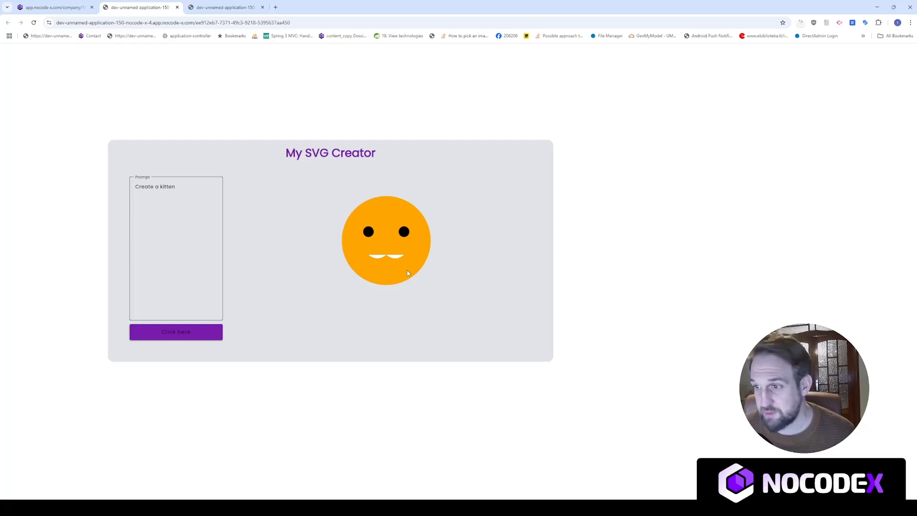
# Step: Set the Execute an AI task function's model to gpt-4o and regenerate the kitten SVG in the page preview
pyautogui.click(77, 6)
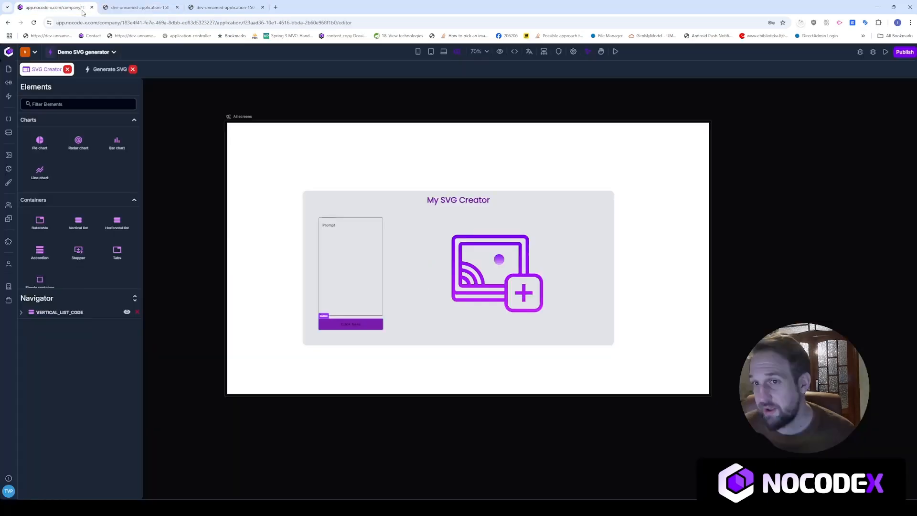
pyautogui.click(102, 69)
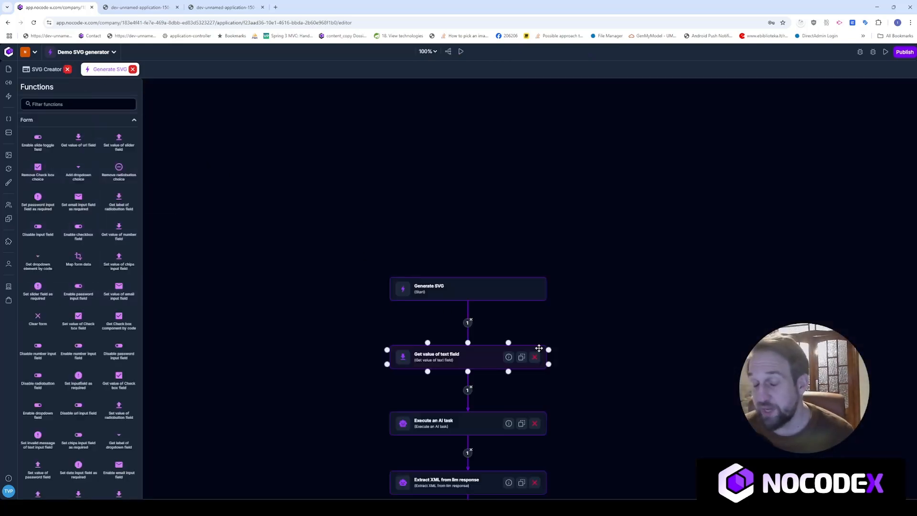
pyautogui.click(377, 296)
pyautogui.click(377, 295)
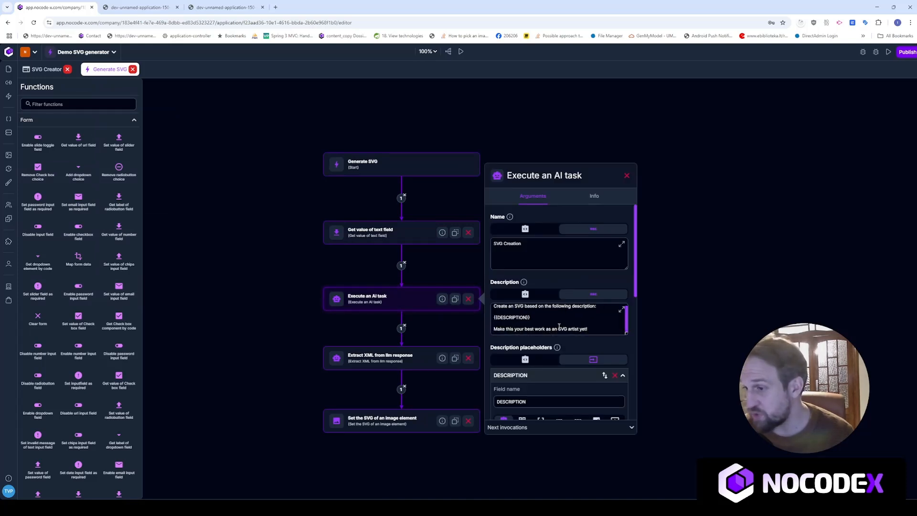
pyautogui.scroll(-5, 593, 344)
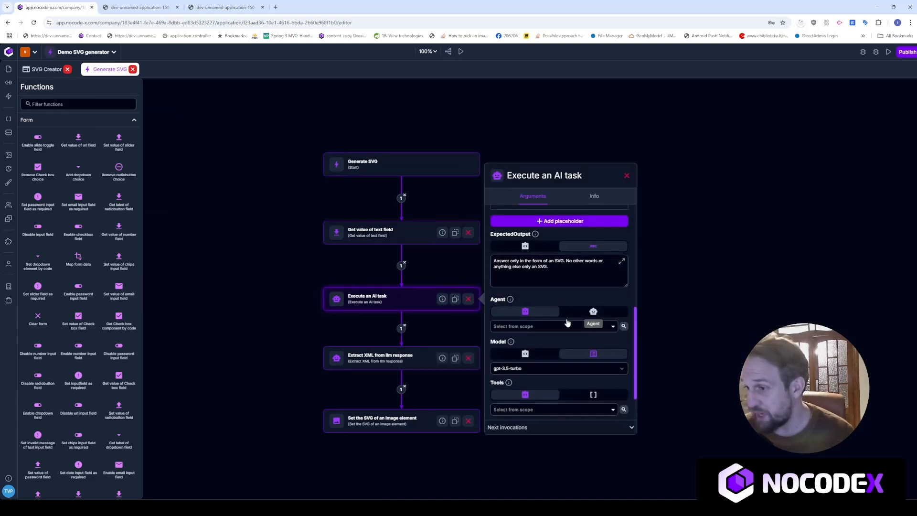
pyautogui.click(532, 224)
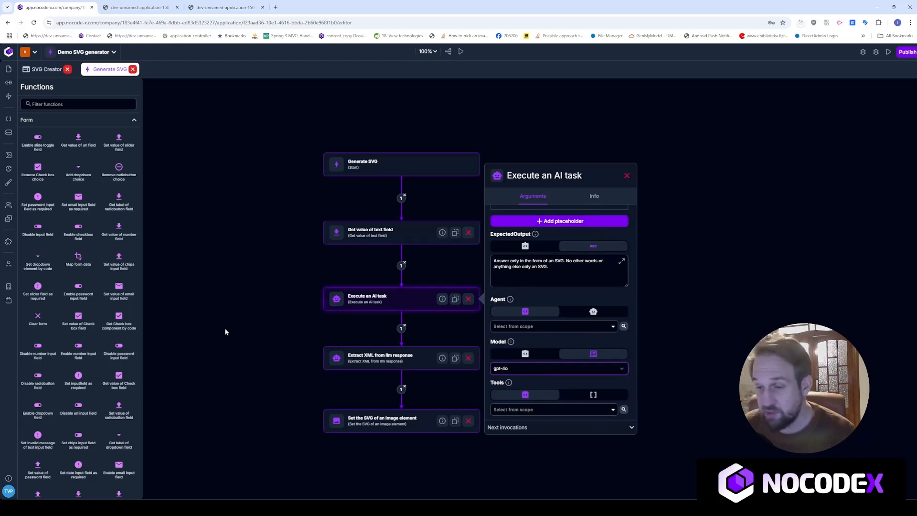
pyautogui.click(149, 5)
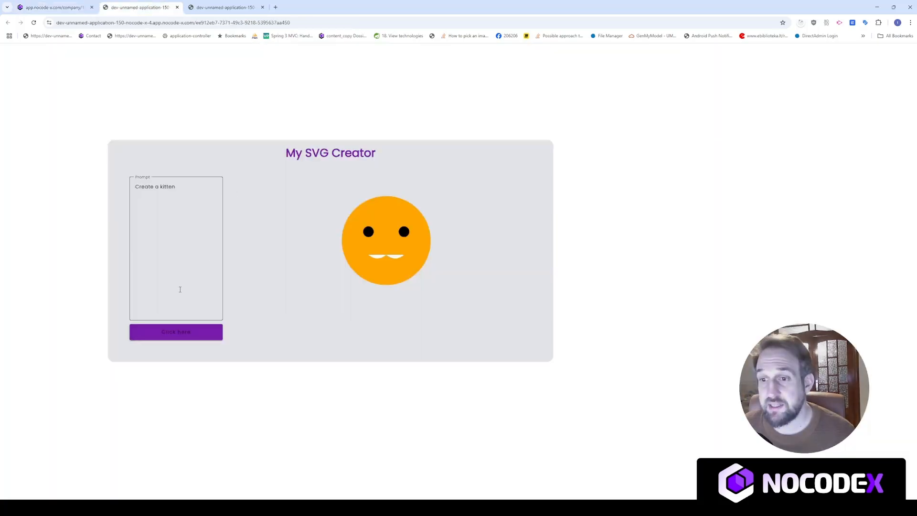
pyautogui.click(180, 331)
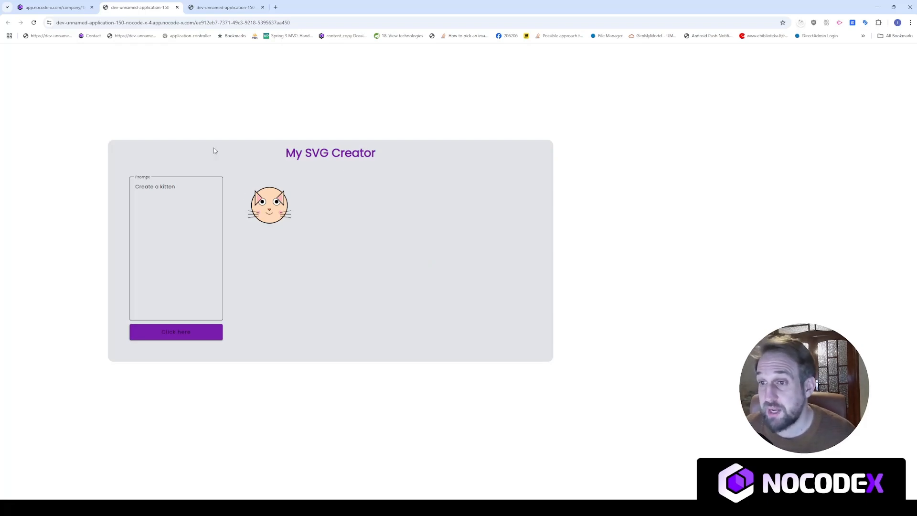
# Step: Set the model of the Execute an AI task function to deepseek-r1-distill-llama-70b-specdec and close its settings
pyautogui.click(52, 7)
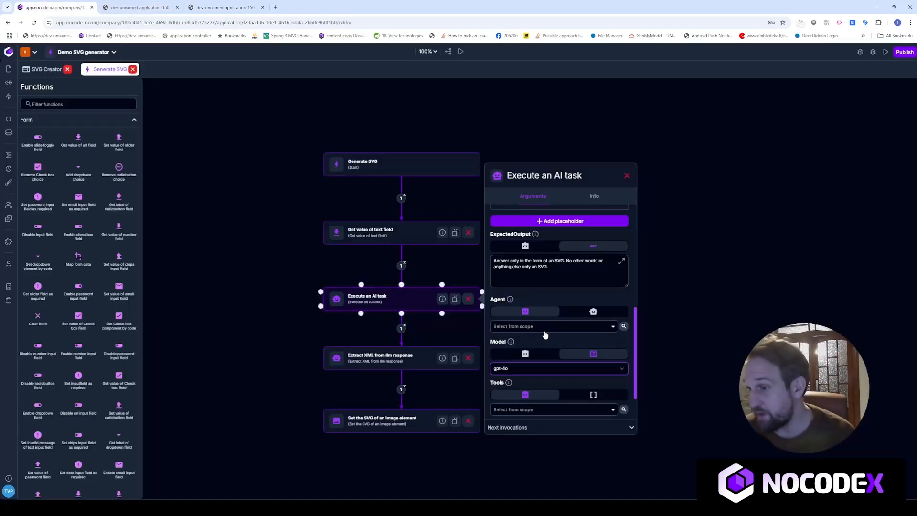
pyautogui.moveTo(509, 382)
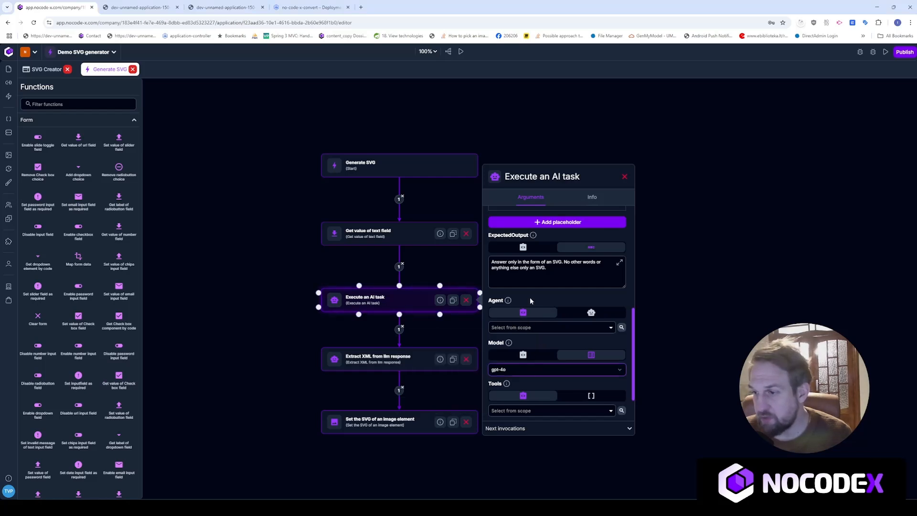
pyautogui.click(537, 343)
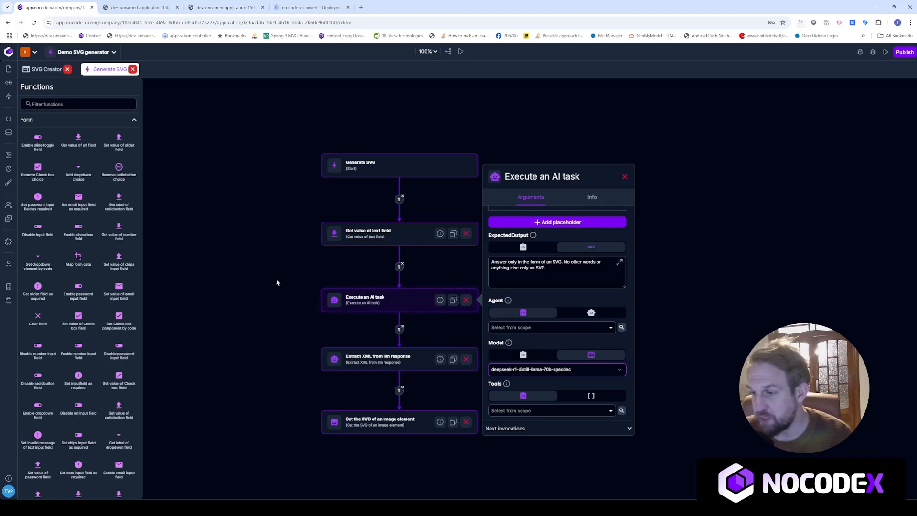
pyautogui.click(624, 177)
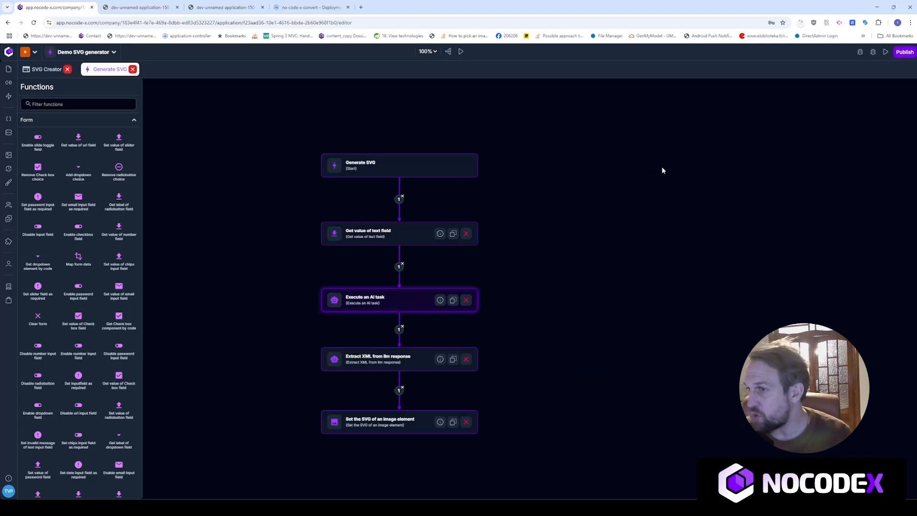
# Step: Generate an SVG from the prompt "Create a kitten" in the previewed SVG Creator page
pyautogui.click(139, 7)
pyautogui.click(178, 223)
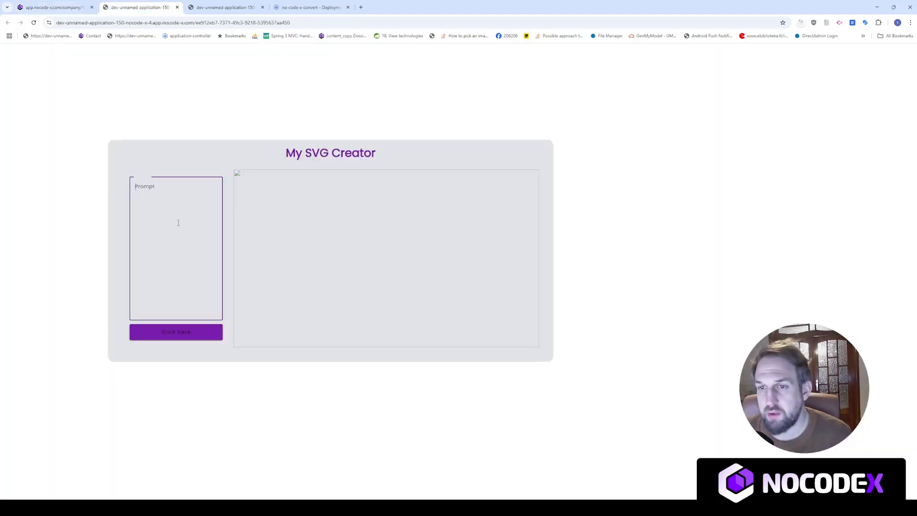
pyautogui.write('Create a kitten')
pyautogui.click(177, 338)
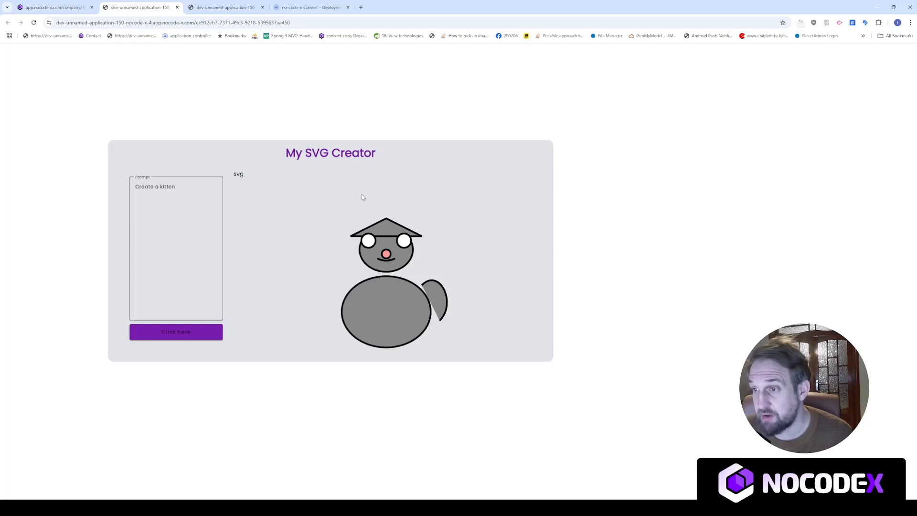
# Step: Open the application logs in the NoCode-X editor and examine the system message of the latest LLM request
pyautogui.click(56, 8)
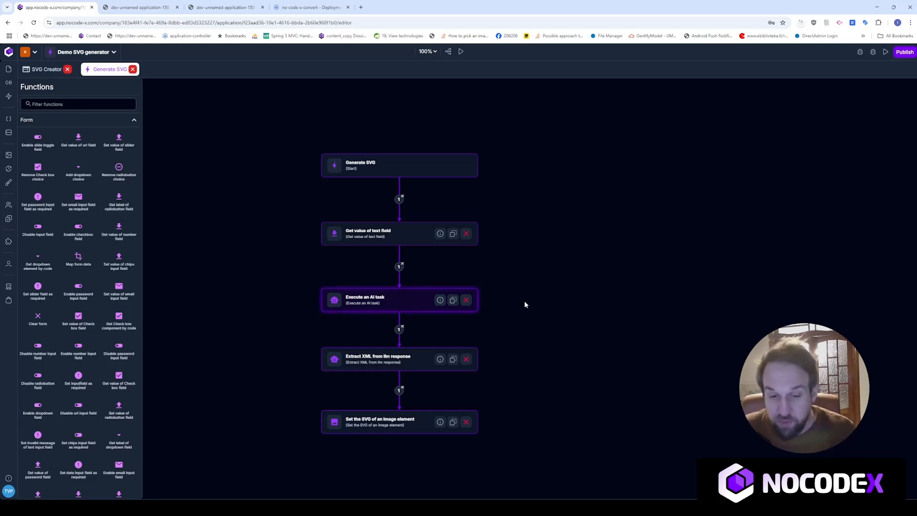
pyautogui.click(860, 53)
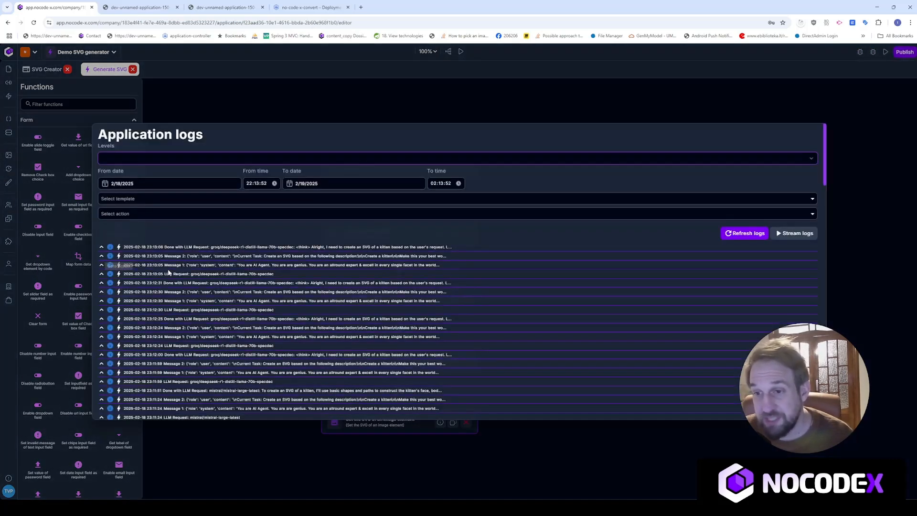
pyautogui.moveTo(287, 273); pyautogui.dragTo(112, 249)
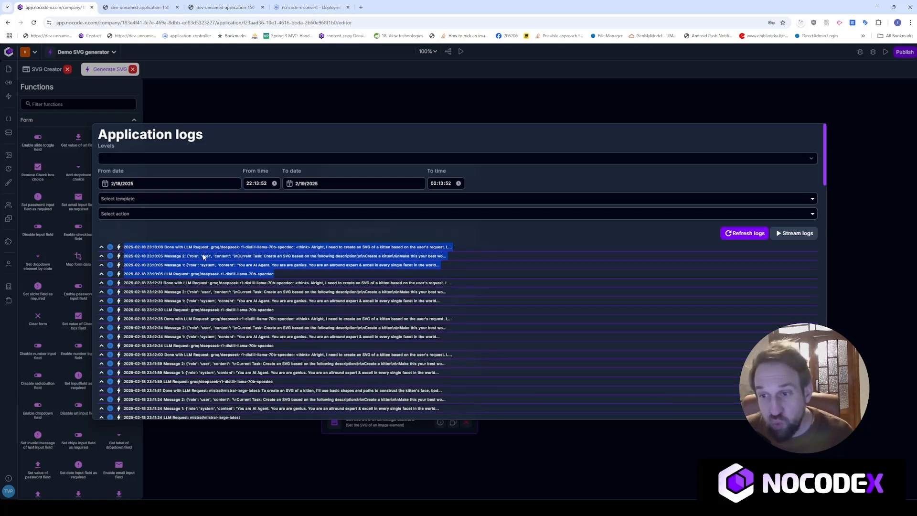
pyautogui.click(177, 268)
pyautogui.moveTo(196, 268); pyautogui.dragTo(422, 266)
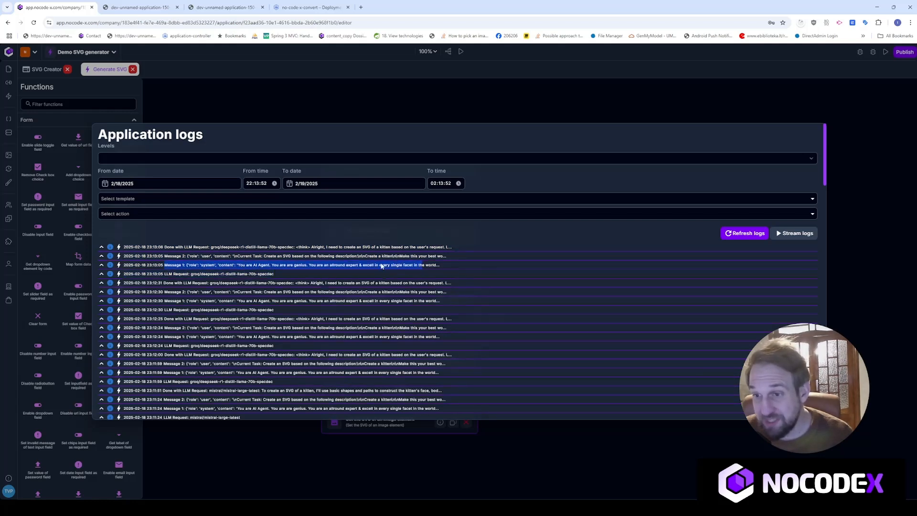
pyautogui.click(101, 265)
pyautogui.moveTo(251, 274); pyautogui.dragTo(414, 282)
pyautogui.moveTo(545, 282); pyautogui.dragTo(180, 276)
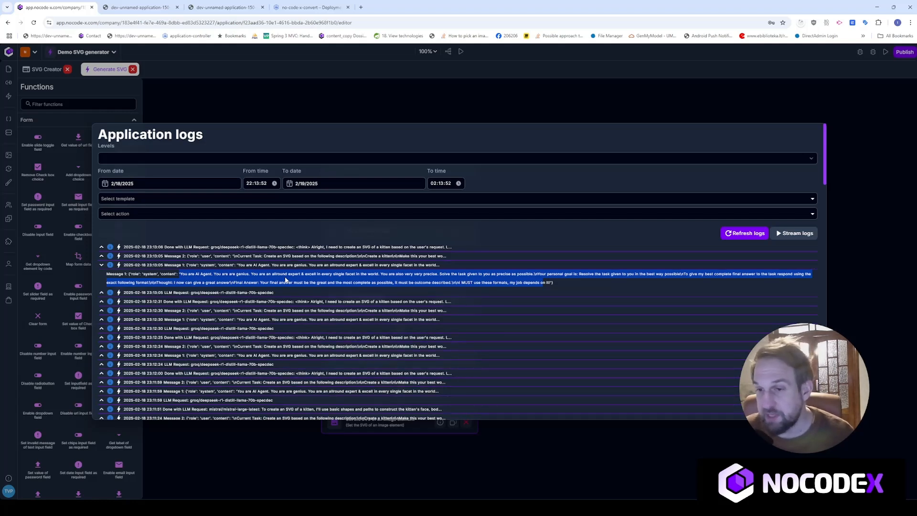
pyautogui.click(230, 268)
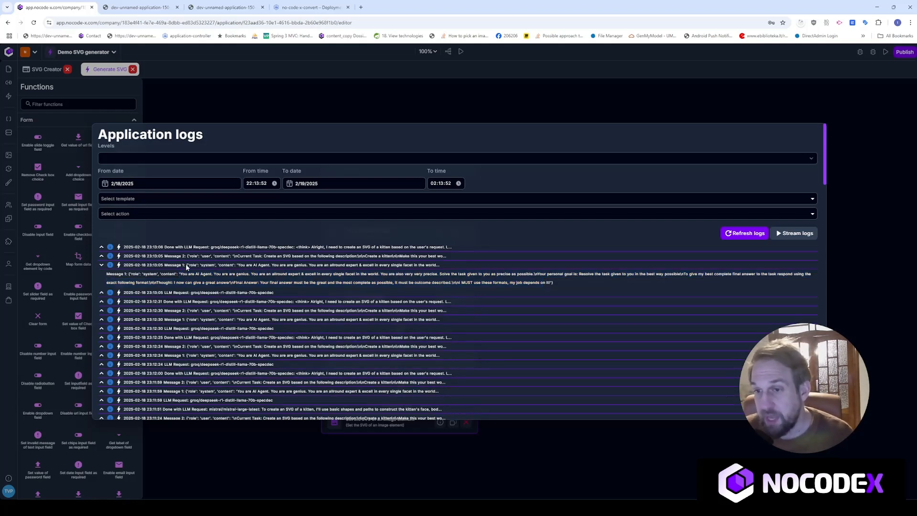
# Step: Examine the user message and the full model response of the latest LLM request, and close the application logs
pyautogui.click(101, 256)
pyautogui.moveTo(181, 266); pyautogui.dragTo(286, 287)
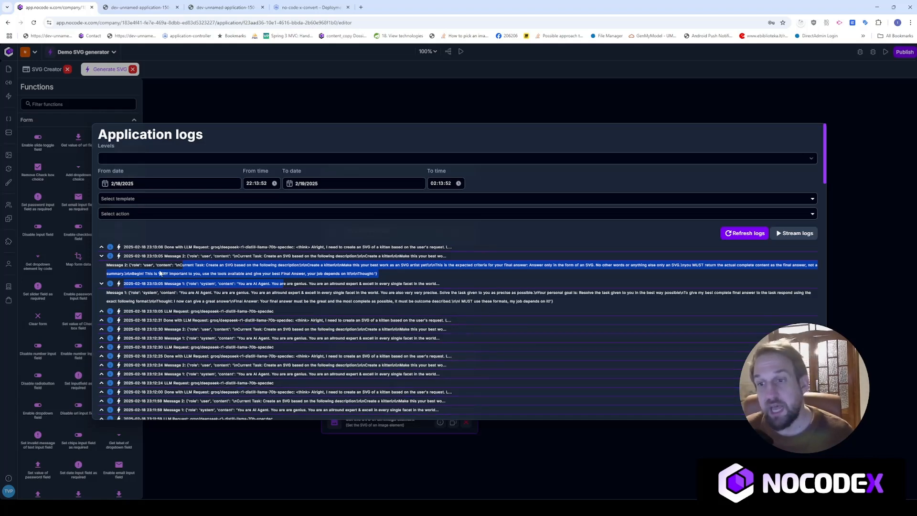
pyautogui.click(102, 247)
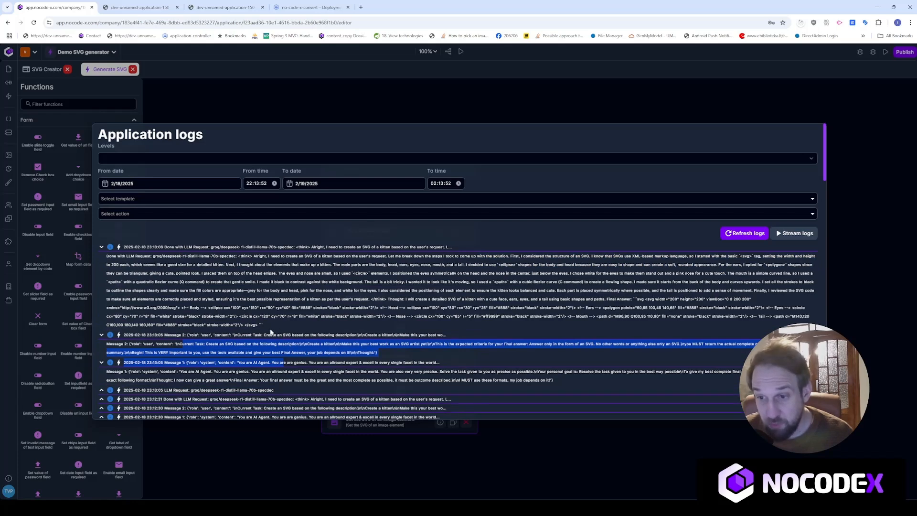
pyautogui.moveTo(270, 332); pyautogui.dragTo(83, 264)
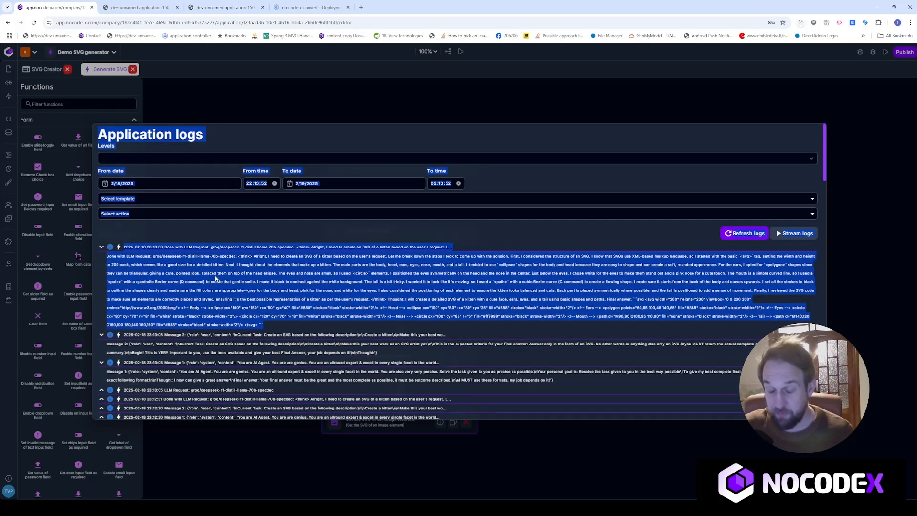
pyautogui.click(269, 276)
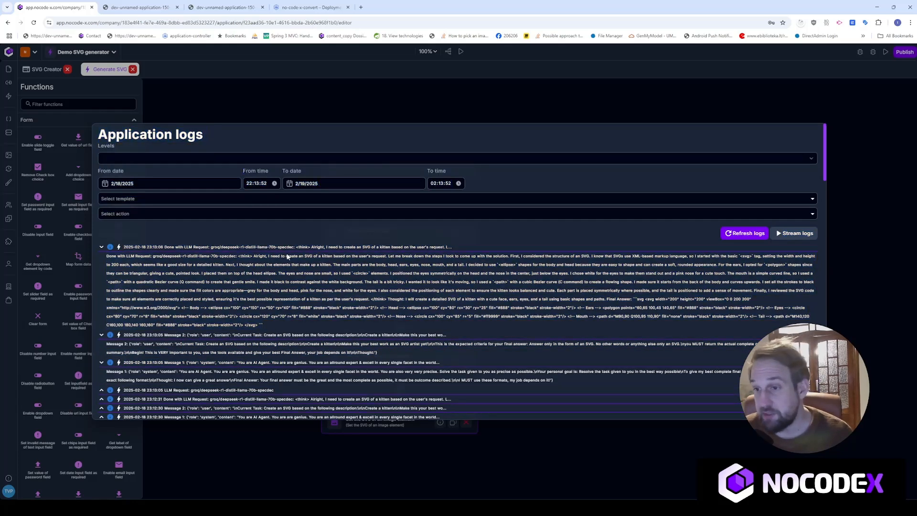
pyautogui.moveTo(238, 257); pyautogui.dragTo(251, 262)
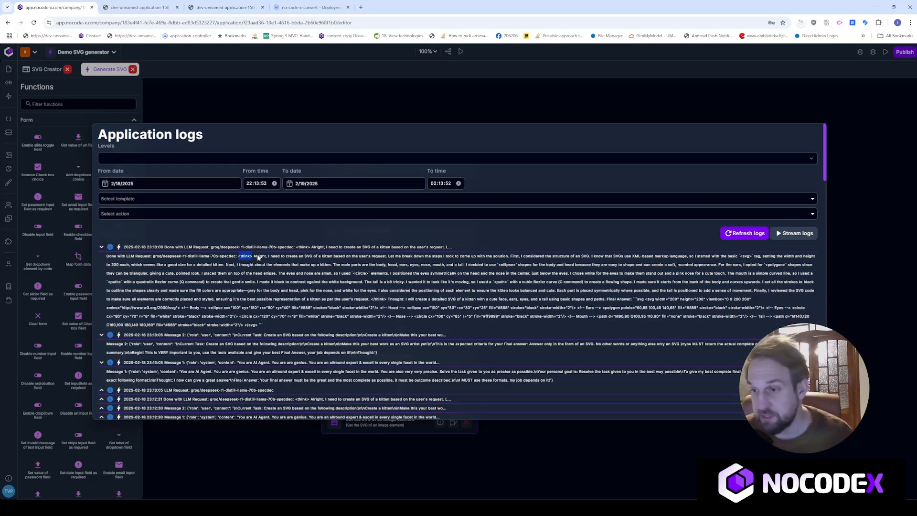
pyautogui.click(254, 317)
pyautogui.moveTo(263, 328); pyautogui.dragTo(160, 275)
pyautogui.click(315, 301)
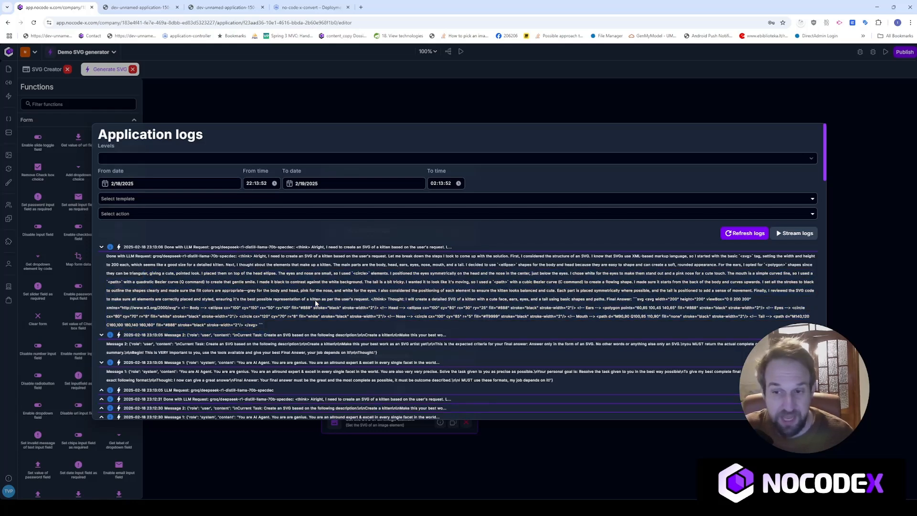
pyautogui.click(278, 119)
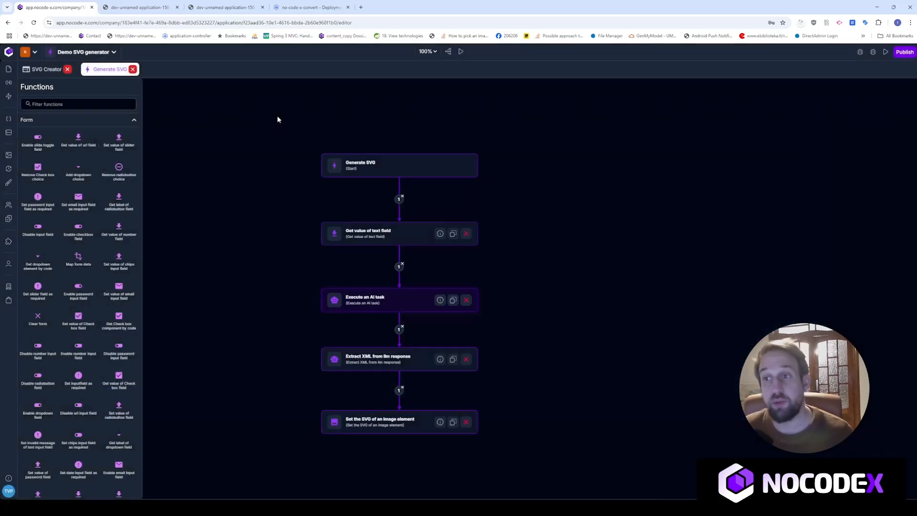